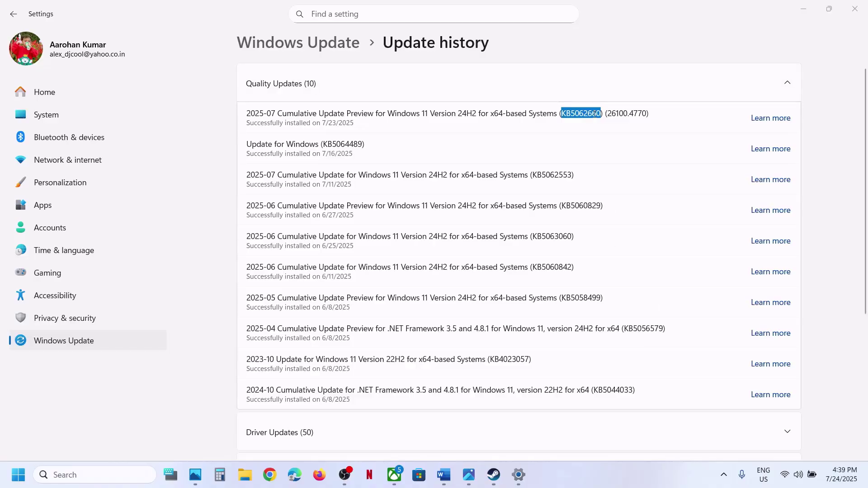
- Highlight error code 0x80070306 and 'Pause and restart' in the troubleshooting guide
{"action": "left_click", "coordinate": [444, 474]}
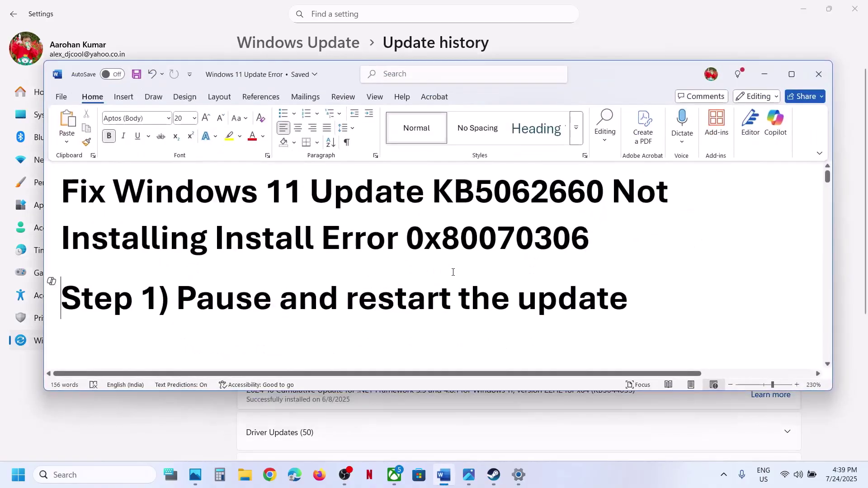
{"action": "left_click_drag", "start_coordinate": [424, 240], "coordinate": [592, 240]}
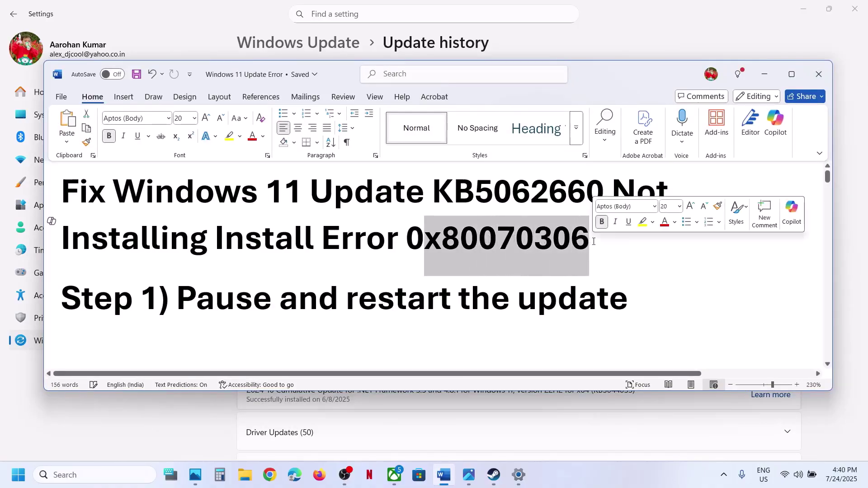
{"action": "left_click", "coordinate": [594, 241]}
{"action": "left_click_drag", "start_coordinate": [218, 301], "coordinate": [393, 302]}
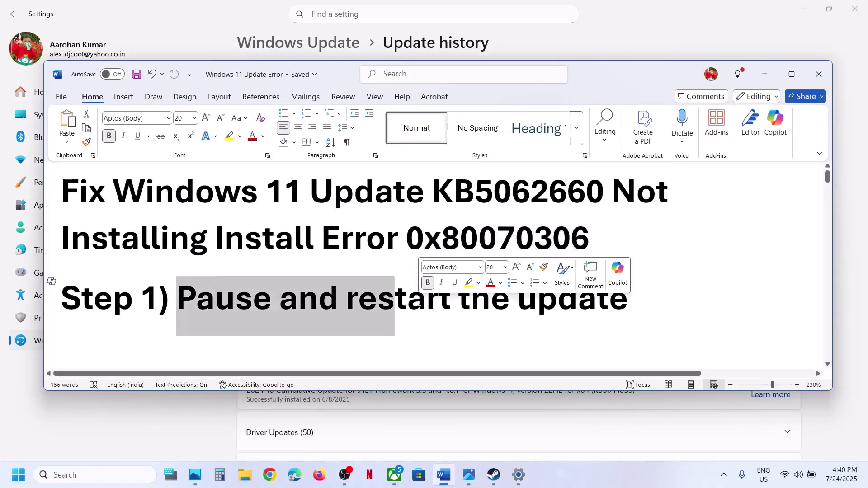
- Pause Windows updates for 1 week, resume them, and return to the guide's Step 2
{"action": "left_click", "coordinate": [215, 443]}
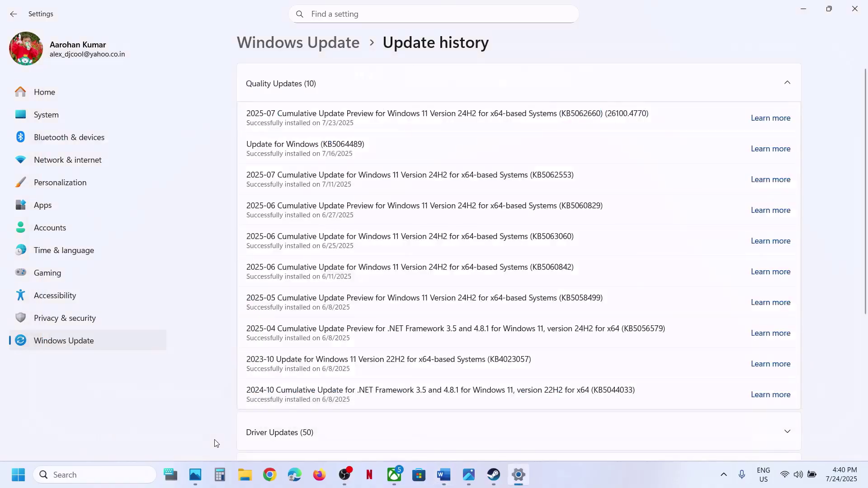
{"action": "left_click", "coordinate": [126, 340]}
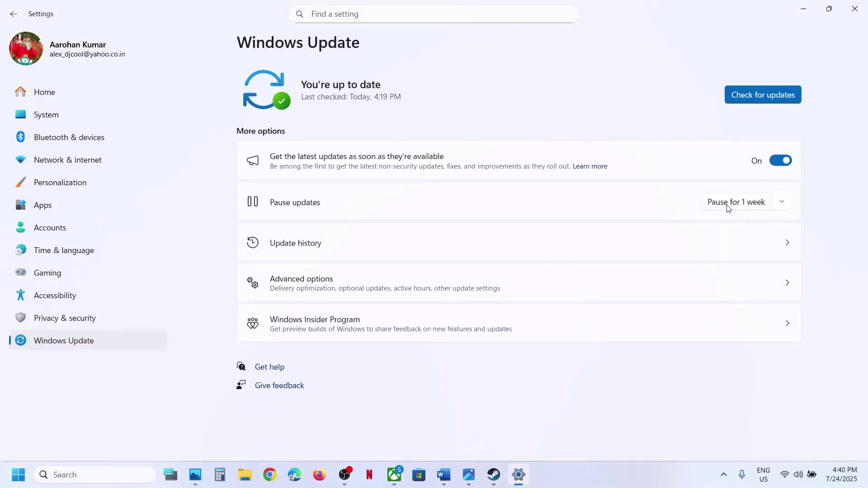
{"action": "left_click", "coordinate": [729, 207]}
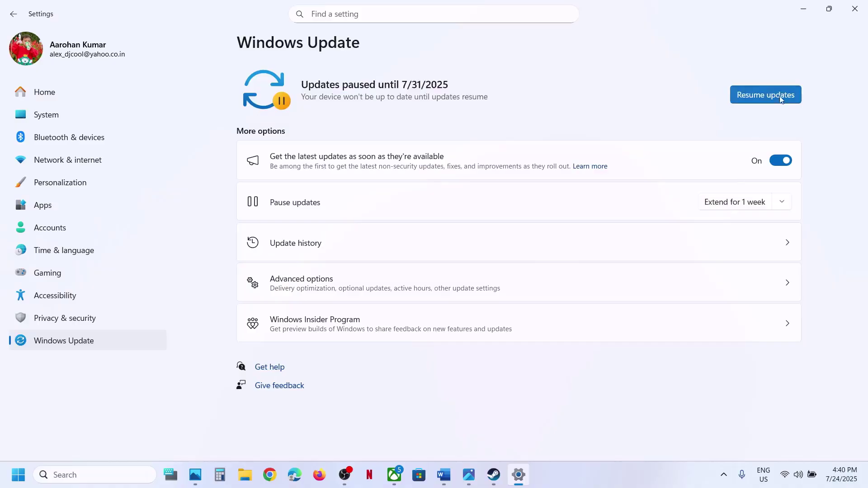
{"action": "left_click", "coordinate": [771, 96]}
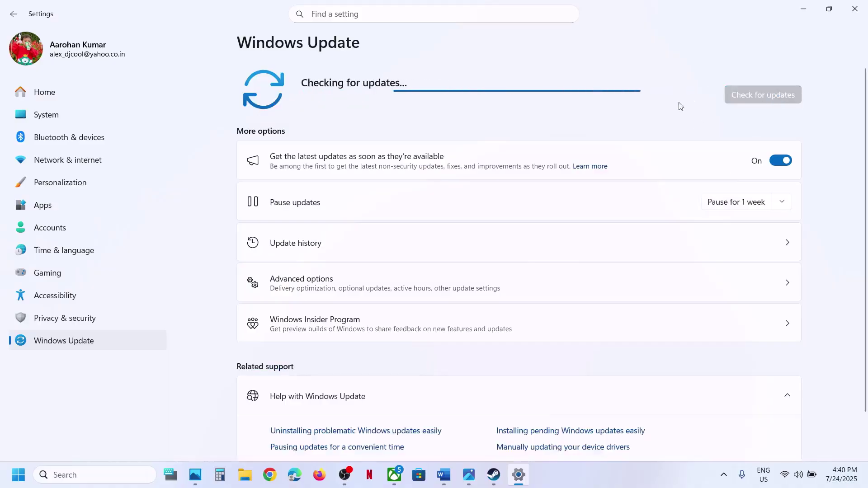
{"action": "left_click", "coordinate": [446, 481]}
{"action": "scroll", "coordinate": [373, 311], "scroll_direction": "down", "scroll_amount": 3}
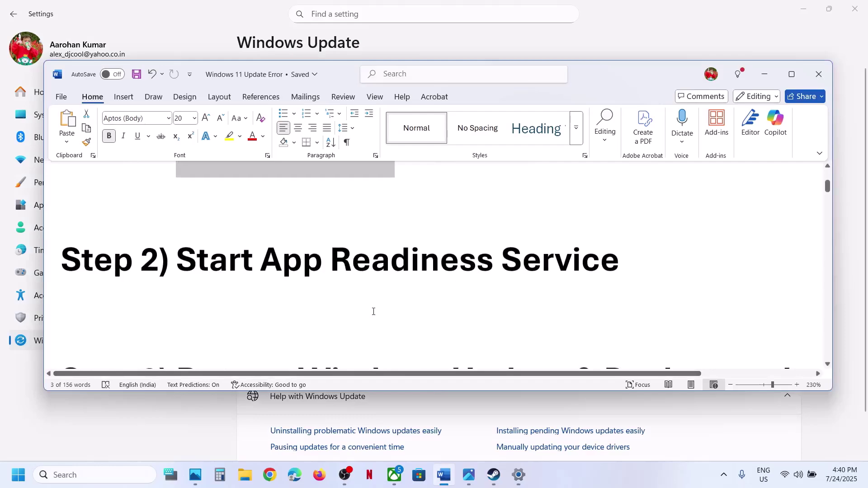
- Highlight 'App Readiness' in the Step 2 heading and launch Services via a 'services' search
{"action": "left_click_drag", "start_coordinate": [316, 277], "coordinate": [497, 272]}
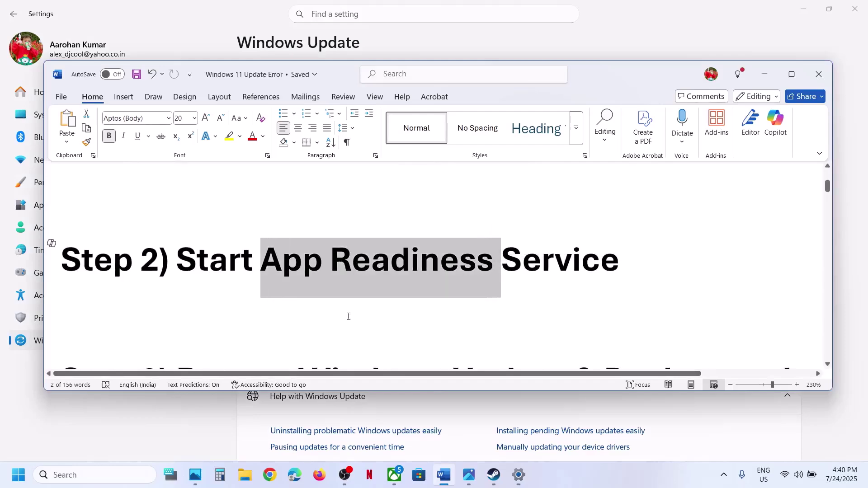
{"action": "left_click", "coordinate": [118, 476]}
{"action": "type", "text": "services"}
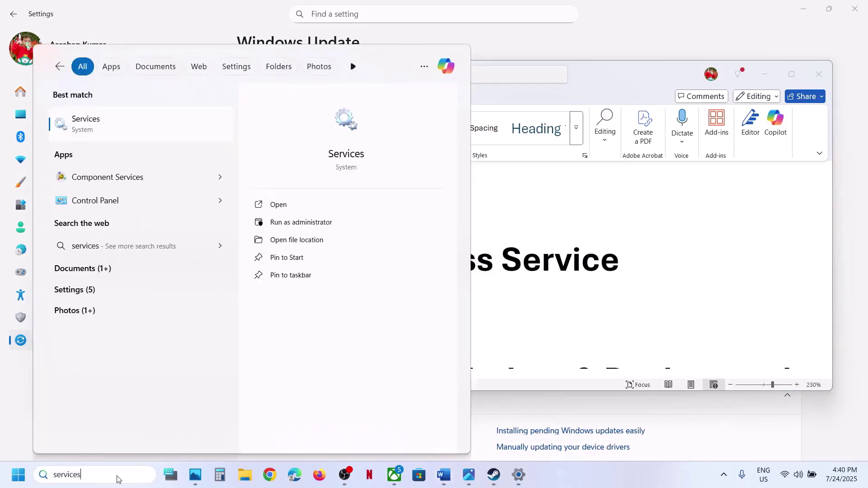
{"action": "key", "text": "Return"}
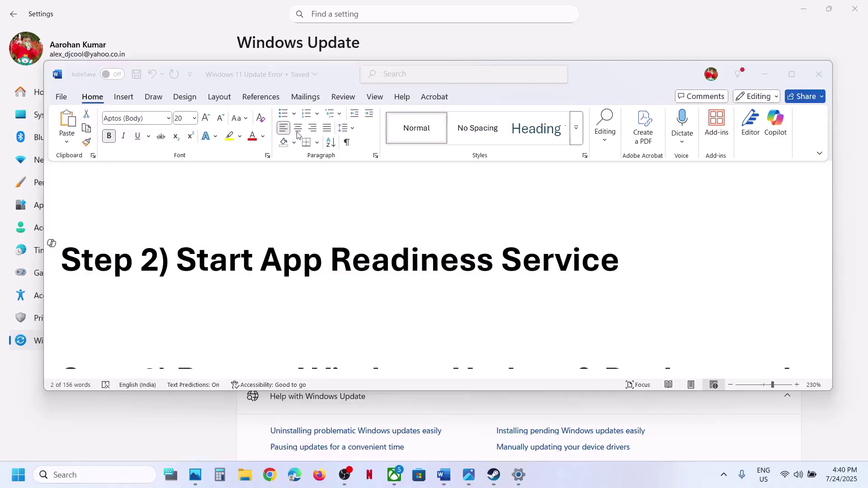
- Set App Readiness to Automatic startup, start it, and return to the guide's Step 3
{"action": "left_click", "coordinate": [461, 42]}
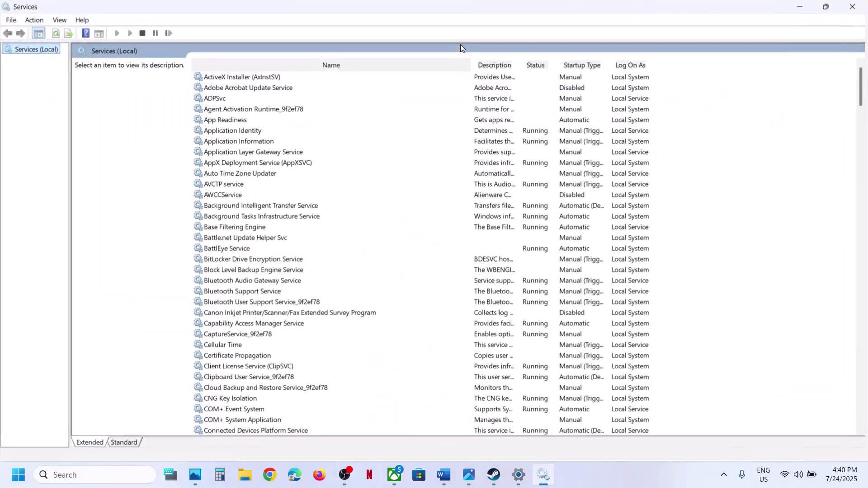
{"action": "left_click", "coordinate": [235, 128]}
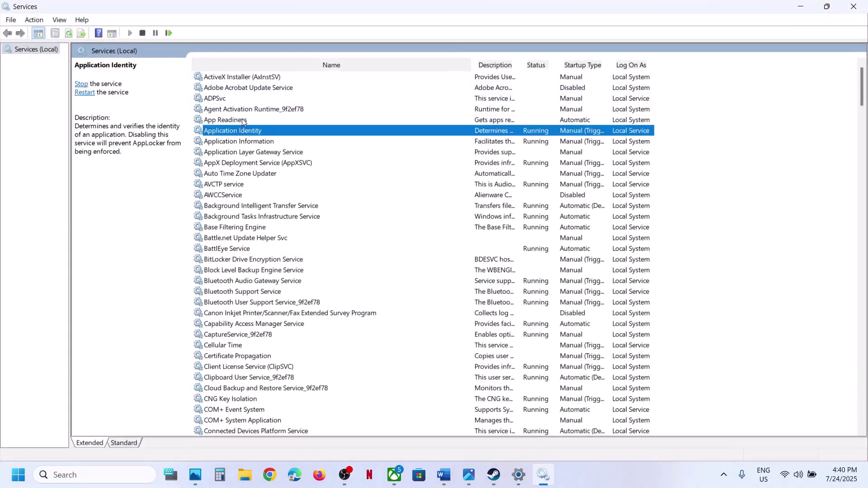
{"action": "double_click", "coordinate": [243, 119]}
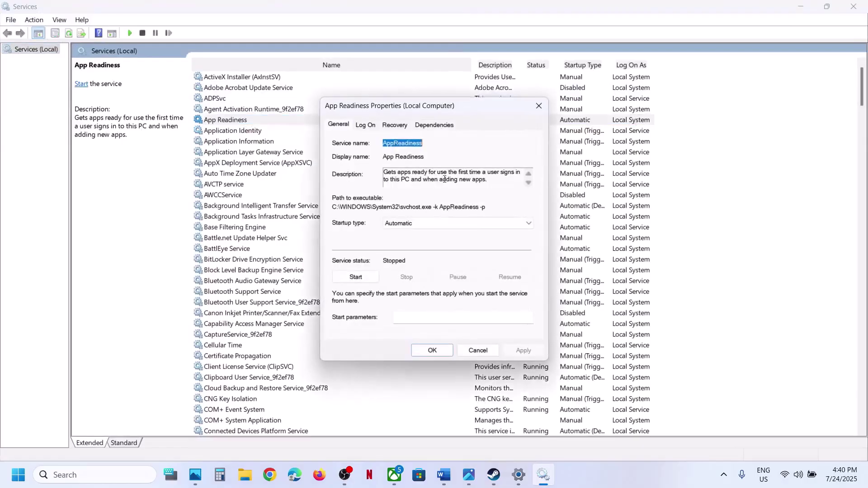
{"action": "left_click", "coordinate": [418, 223]}
{"action": "left_click", "coordinate": [416, 239]}
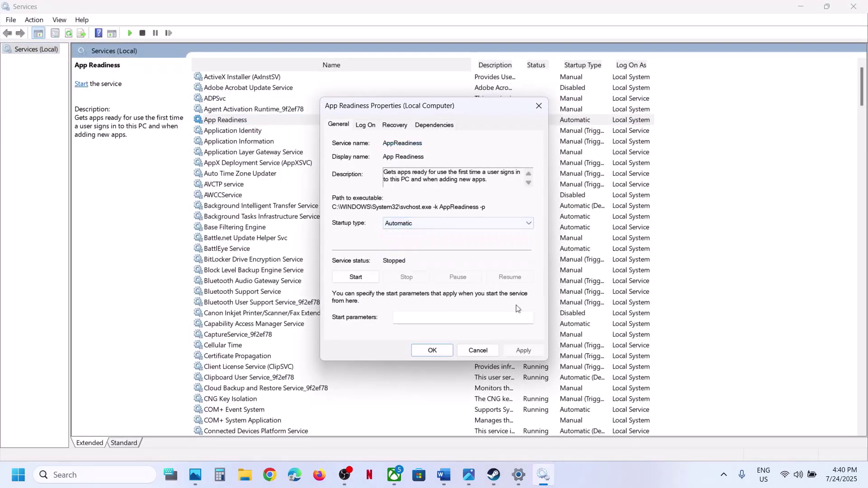
{"action": "left_click", "coordinate": [519, 351]}
{"action": "left_click", "coordinate": [356, 280]}
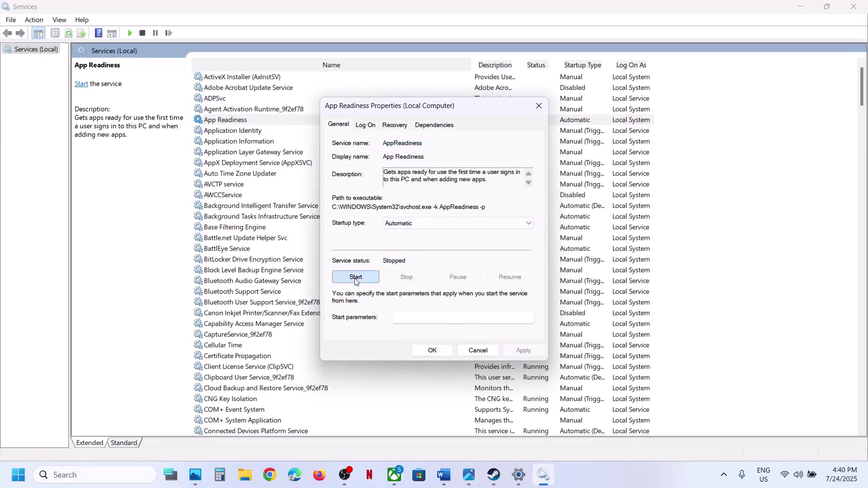
{"action": "left_click", "coordinate": [433, 351]}
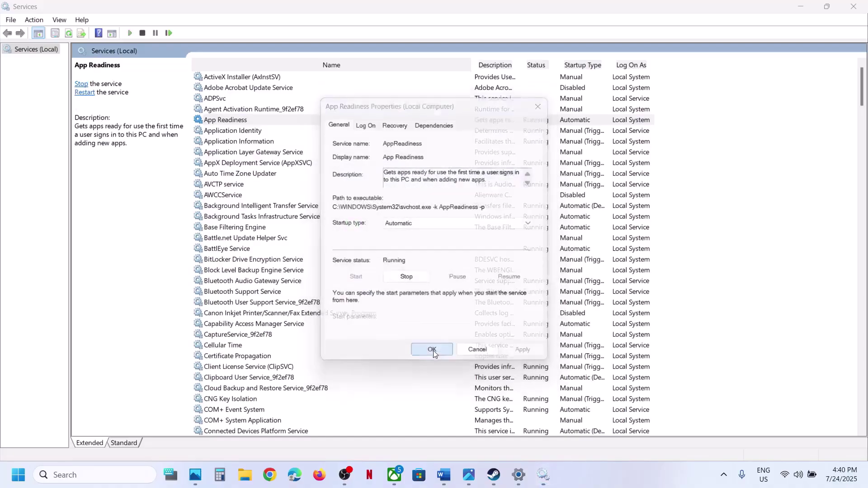
{"action": "left_click", "coordinate": [448, 476]}
{"action": "scroll", "coordinate": [316, 308], "scroll_direction": "down", "scroll_amount": 3}
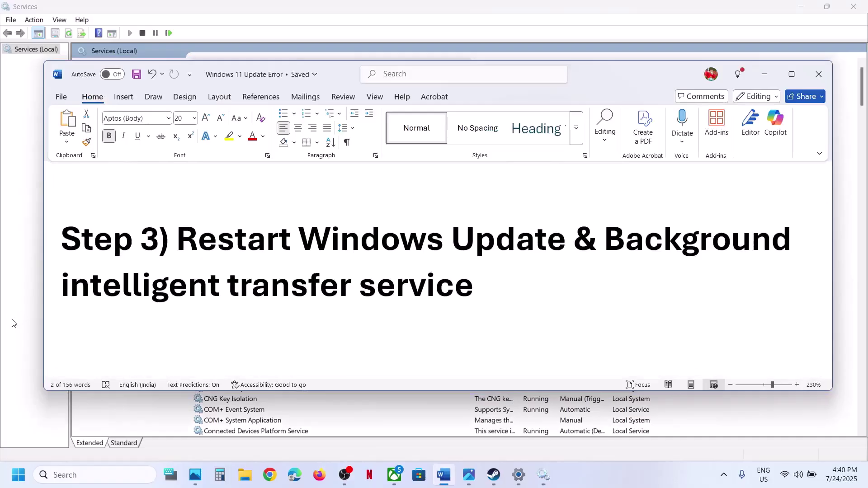
- Set the Windows Update service's startup type to Automatic
{"action": "left_click", "coordinate": [25, 336]}
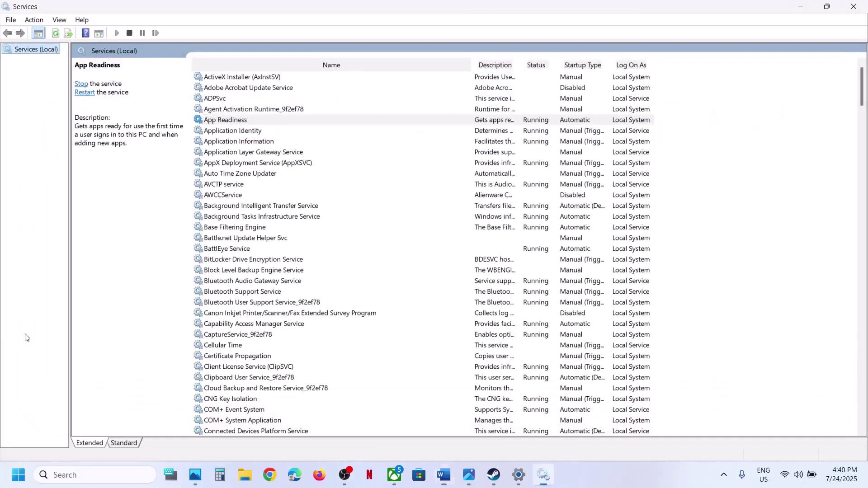
{"action": "left_click", "coordinate": [294, 292]}
{"action": "key", "text": "w"}
{"action": "scroll", "coordinate": [294, 292], "scroll_direction": "down", "scroll_amount": 8}
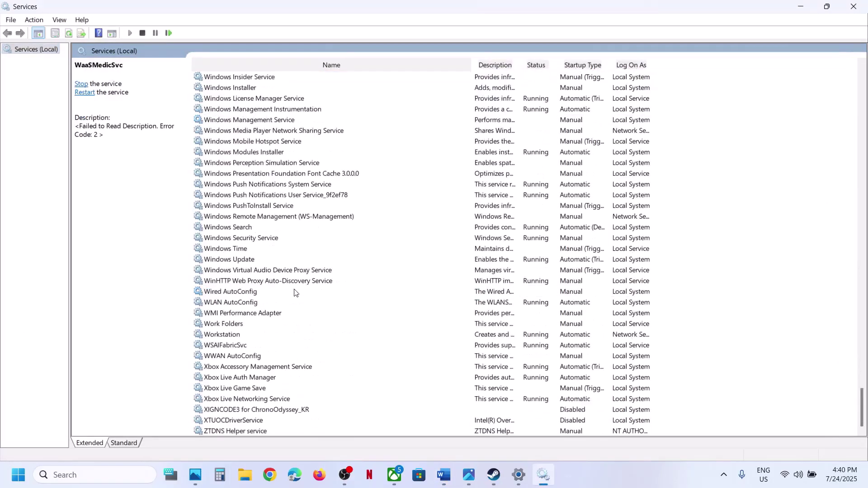
{"action": "double_click", "coordinate": [245, 261]}
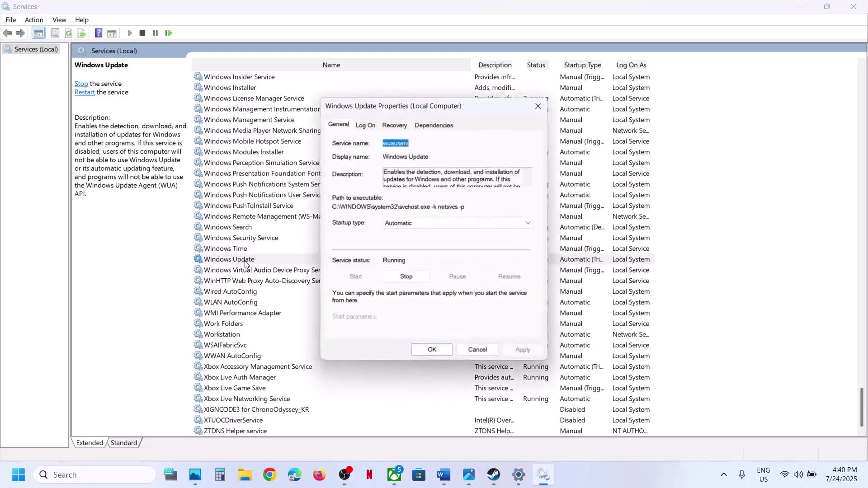
{"action": "left_click", "coordinate": [406, 224]}
{"action": "left_click", "coordinate": [412, 241]}
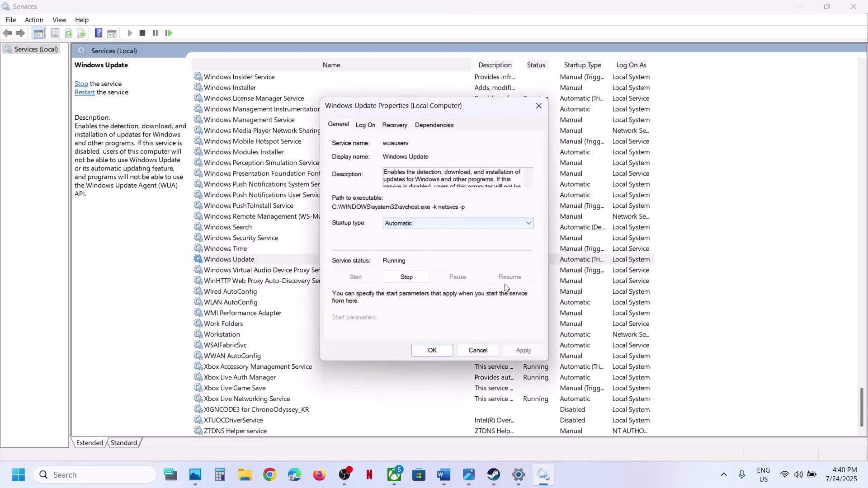
{"action": "left_click", "coordinate": [526, 352]}
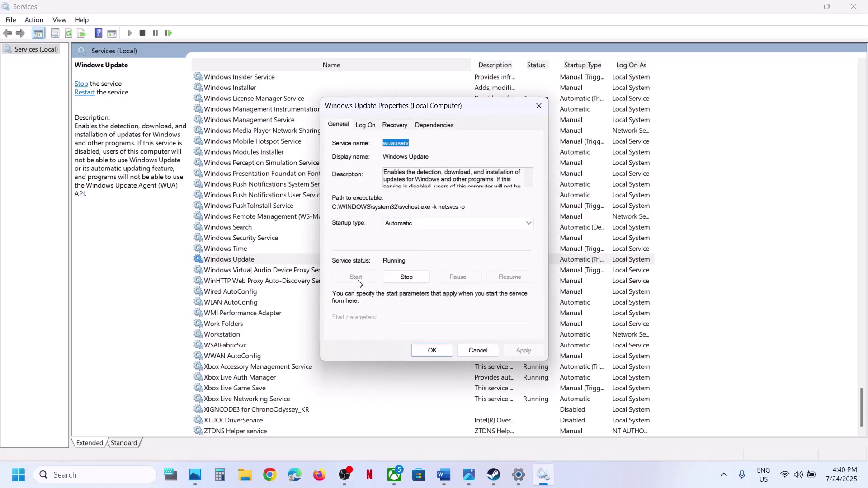
{"action": "left_click", "coordinate": [420, 352]}
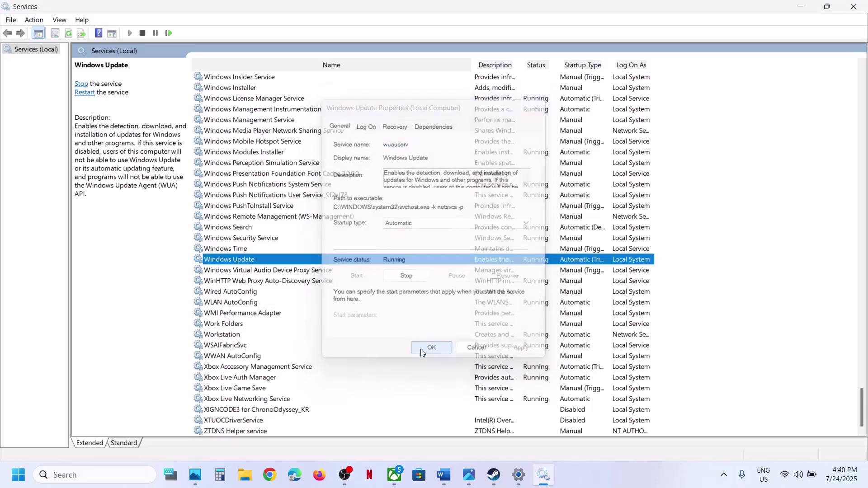
- Restart the Windows Update service
{"action": "right_click", "coordinate": [276, 263]}
{"action": "left_click", "coordinate": [305, 316]}
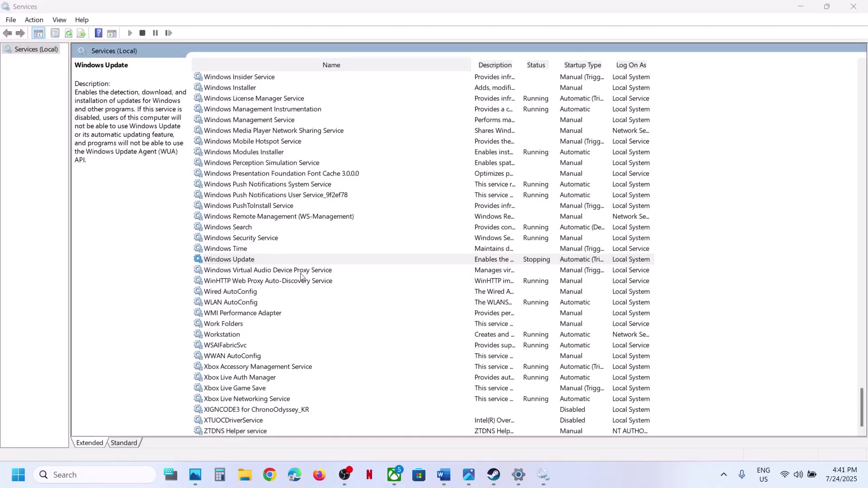
{"action": "scroll", "coordinate": [301, 276], "scroll_direction": "up", "scroll_amount": 4}
- Set the Background Intelligent Transfer Service's startup type to Automatic
{"action": "left_click", "coordinate": [264, 239]}
{"action": "key", "text": "b"}
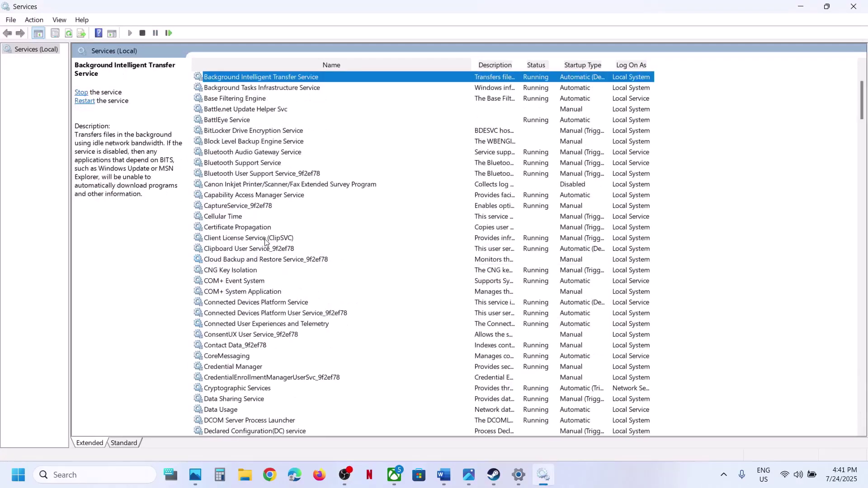
{"action": "scroll", "coordinate": [266, 240], "scroll_direction": "up", "scroll_amount": 4}
{"action": "right_click", "coordinate": [269, 207]}
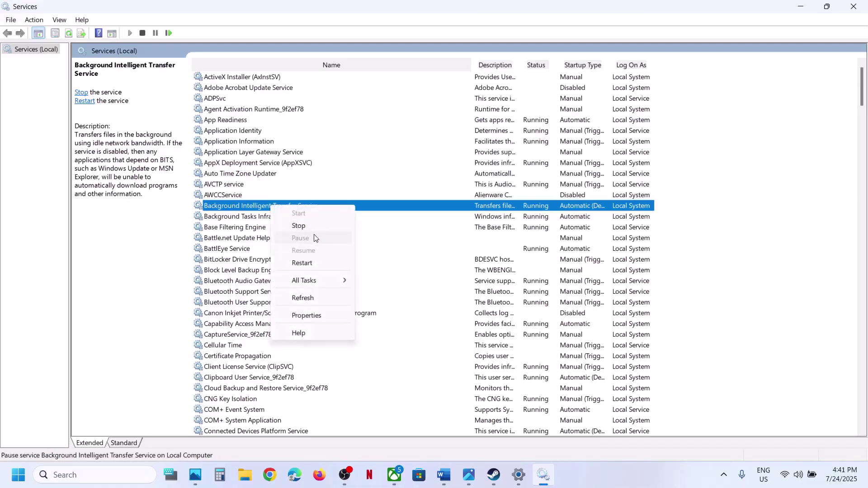
{"action": "left_click", "coordinate": [306, 315]}
{"action": "left_click", "coordinate": [402, 223]}
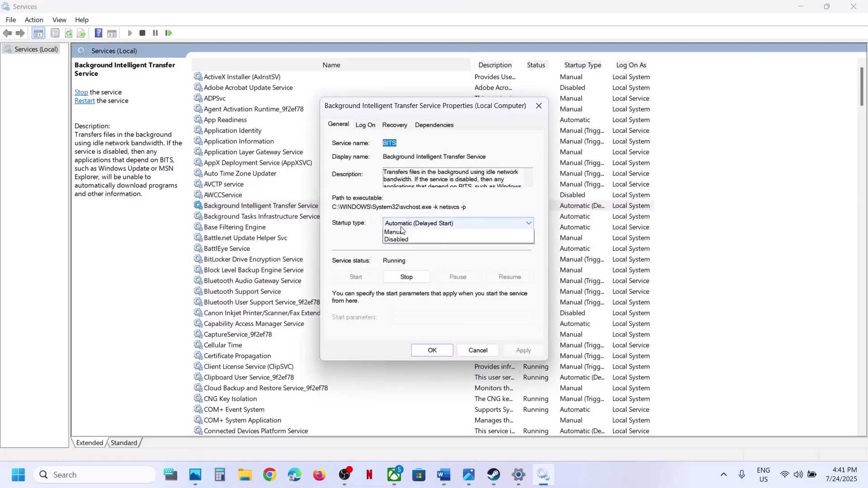
{"action": "left_click", "coordinate": [402, 241]}
{"action": "left_click", "coordinate": [529, 352]}
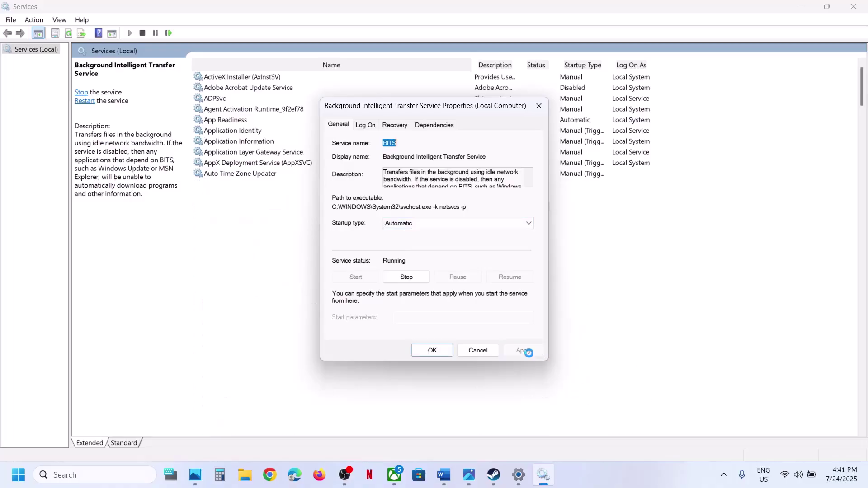
{"action": "left_click", "coordinate": [431, 351]}
- Restart the Background Intelligent Transfer Service
{"action": "left_click", "coordinate": [302, 210]}
{"action": "right_click", "coordinate": [302, 211]}
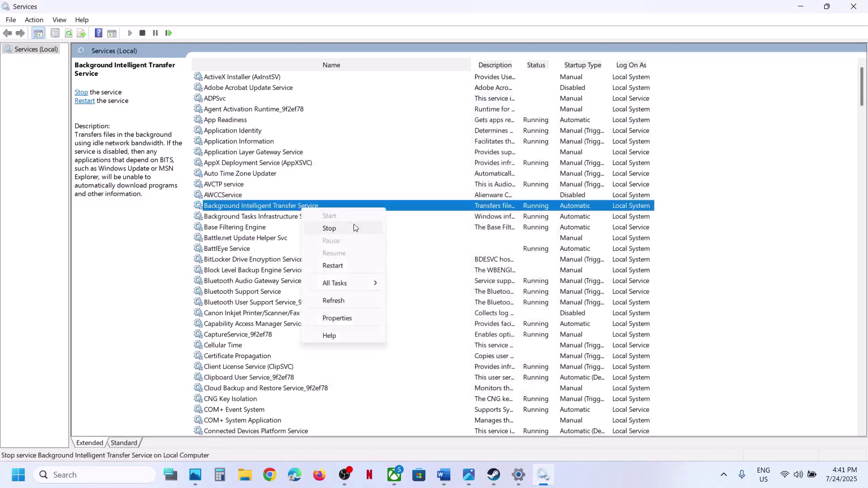
{"action": "left_click", "coordinate": [340, 266]}
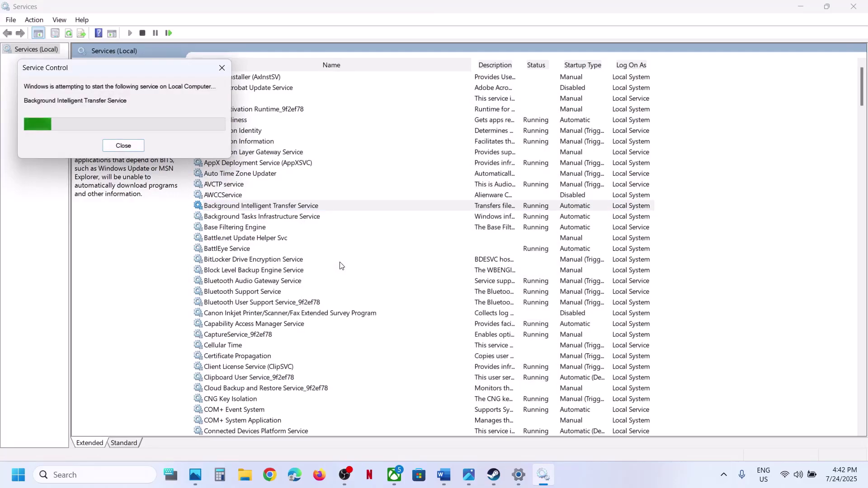
- Copy the Update Catalog URL from the guide and open a new Chrome tab
{"action": "left_click", "coordinate": [447, 467]}
{"action": "scroll", "coordinate": [298, 276], "scroll_direction": "down", "scroll_amount": 1}
{"action": "scroll", "coordinate": [298, 276], "scroll_direction": "down", "scroll_amount": 5}
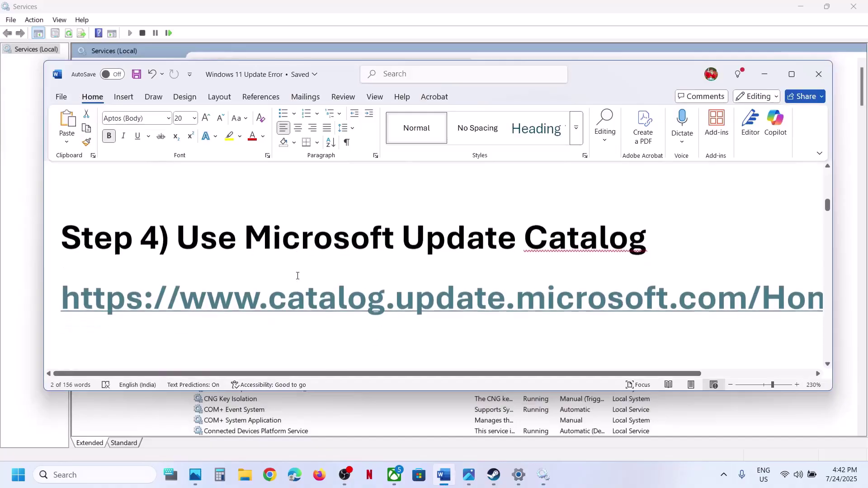
{"action": "double_click", "coordinate": [334, 294]}
{"action": "triple_click", "coordinate": [335, 294]}
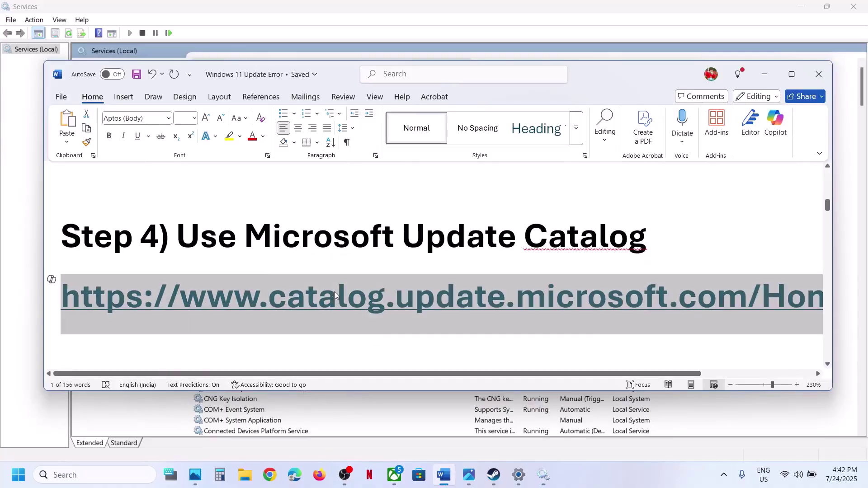
{"action": "left_click", "coordinate": [270, 475]}
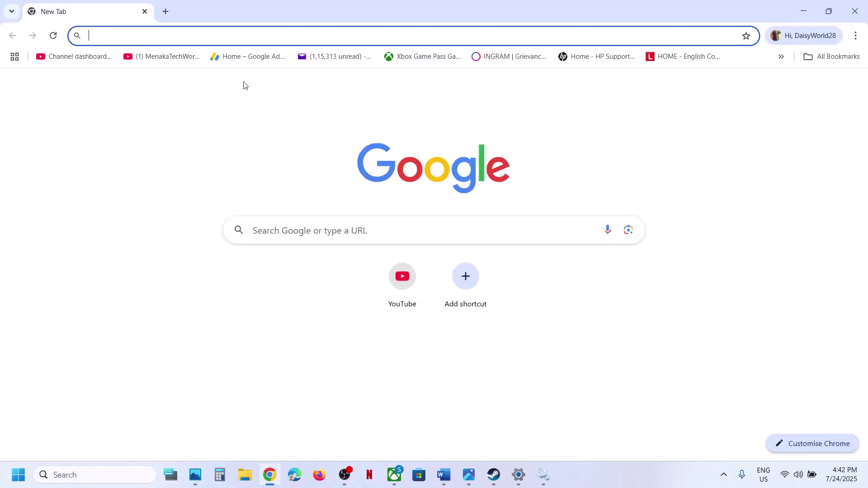
- Load the Update Catalog page, then copy KB5062660 from Settings' Update history
{"action": "type", "text": "catalog.update.microsoft.com/Home.aspx"}
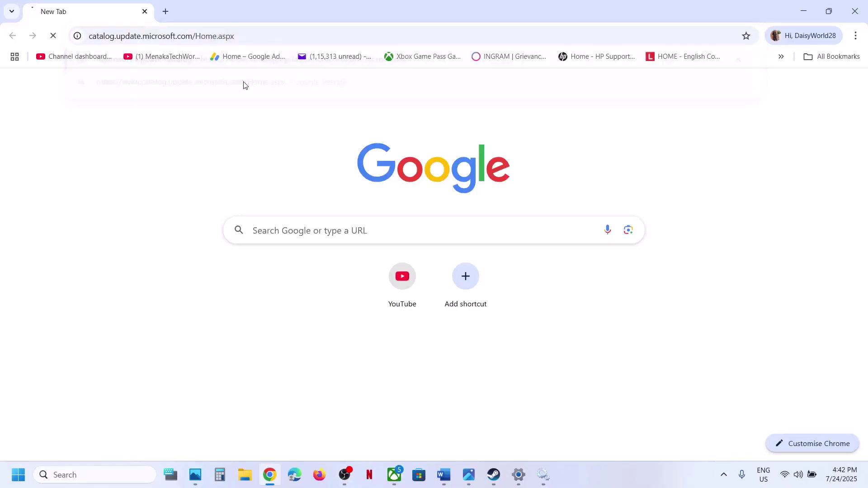
{"action": "key", "text": "Return"}
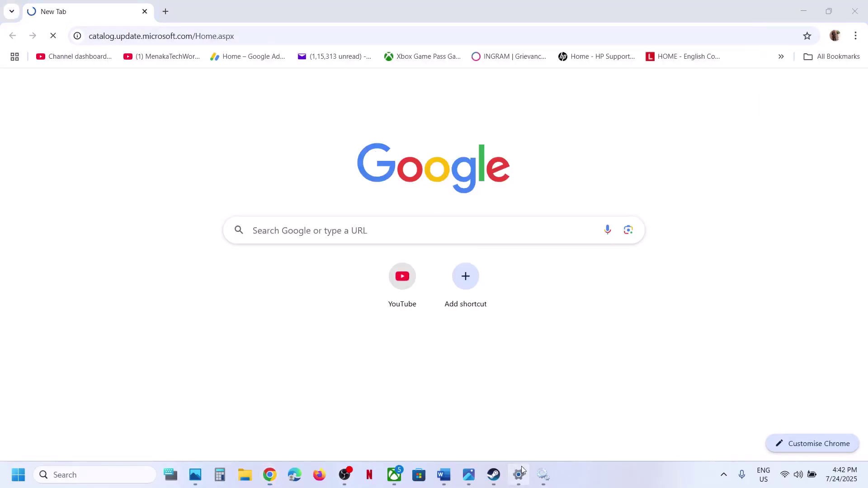
{"action": "left_click", "coordinate": [520, 472]}
{"action": "left_click", "coordinate": [284, 250]}
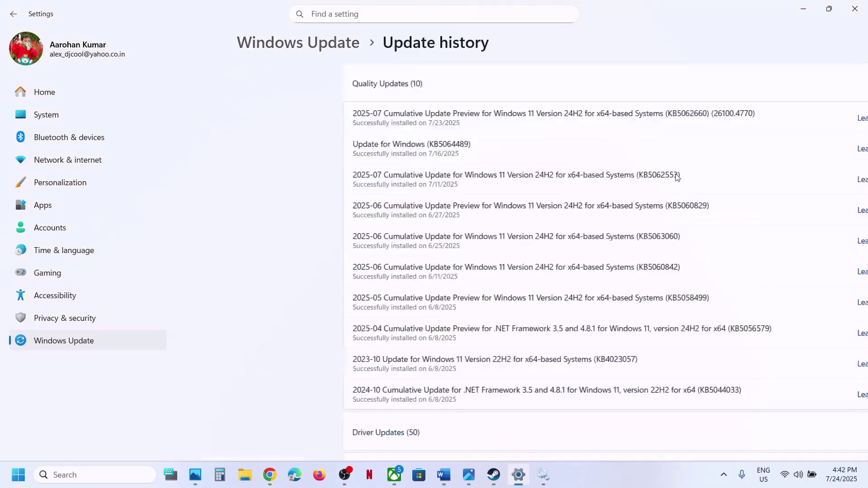
{"action": "double_click", "coordinate": [586, 116]}
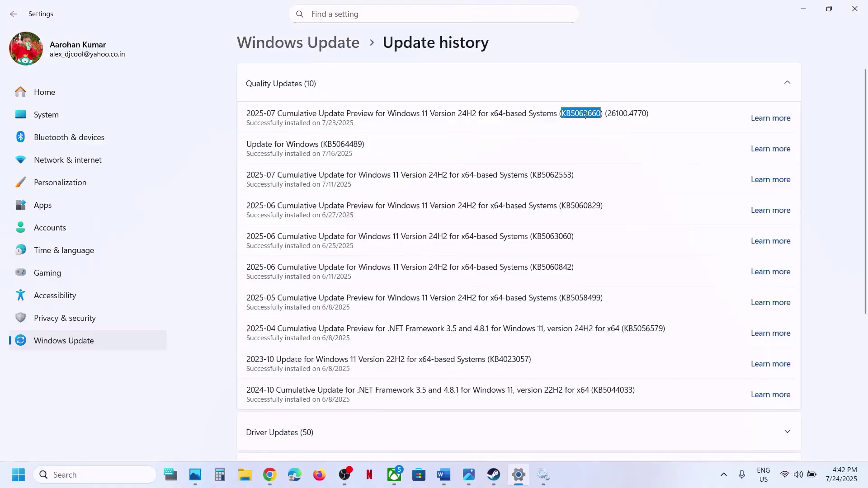
{"action": "left_click", "coordinate": [585, 116]}
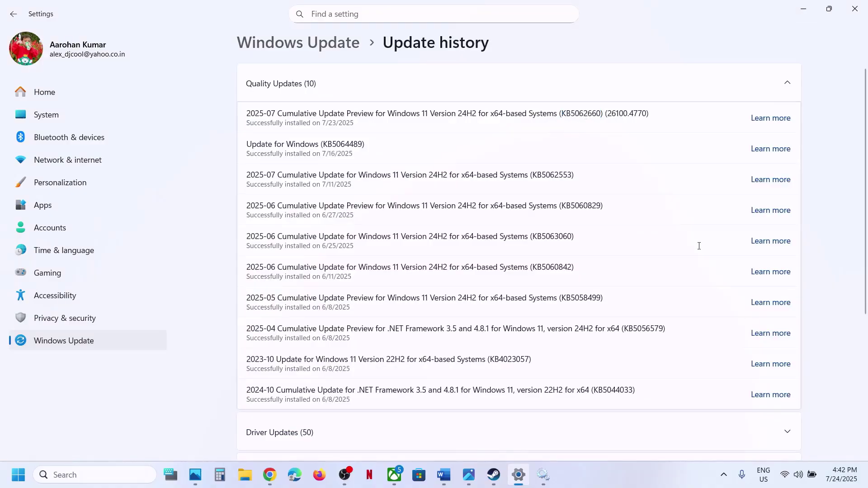
{"action": "left_click", "coordinate": [803, 9]}
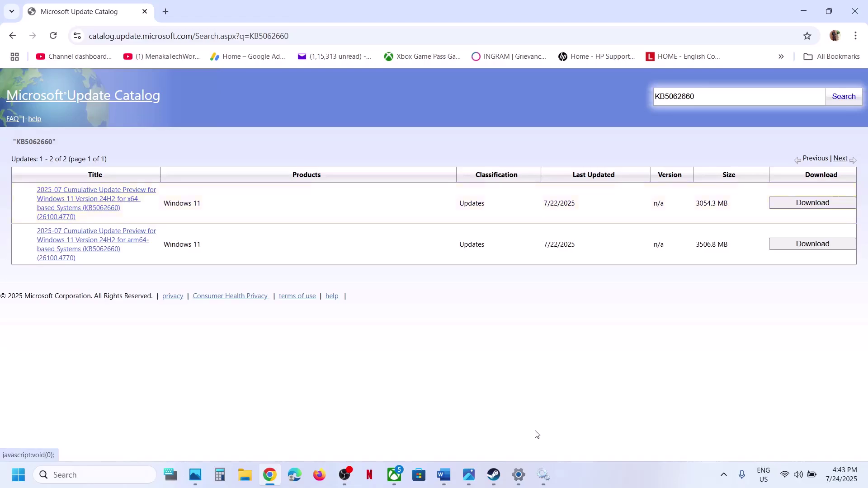
{"action": "left_click", "coordinate": [518, 475]}
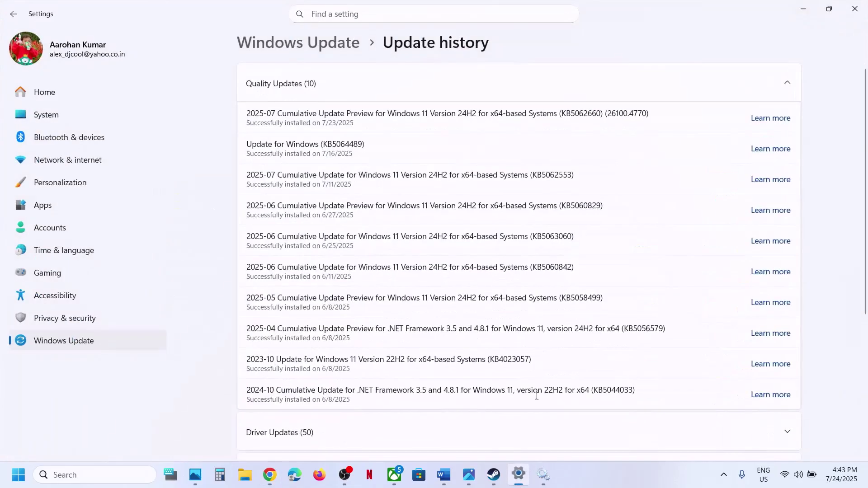
{"action": "left_click", "coordinate": [47, 116]}
{"action": "scroll", "coordinate": [370, 267], "scroll_direction": "down", "scroll_amount": 10}
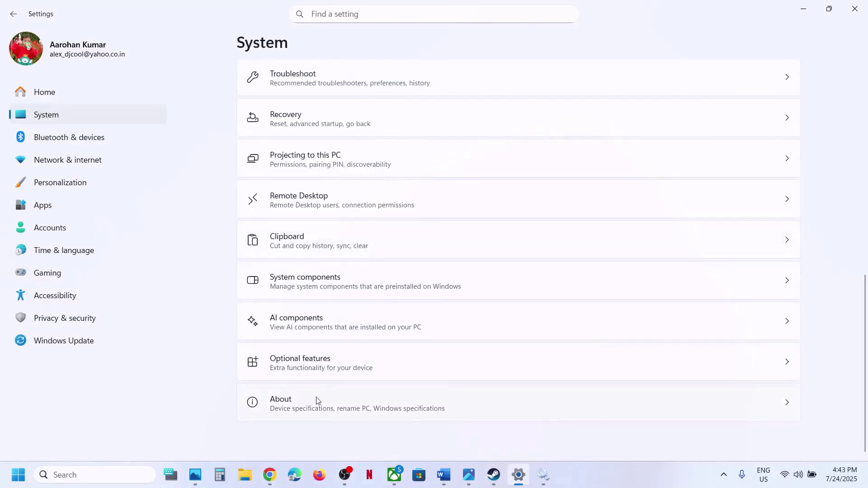
{"action": "left_click", "coordinate": [366, 402]}
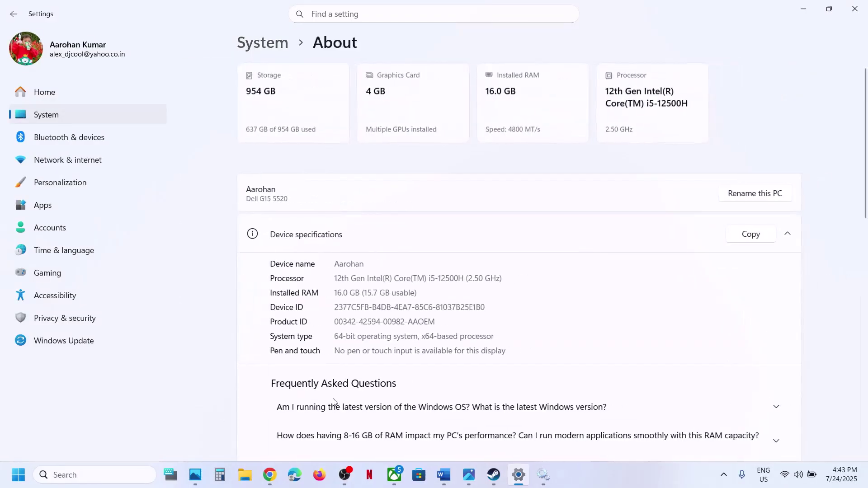
{"action": "left_click_drag", "start_coordinate": [341, 335], "coordinate": [497, 336]}
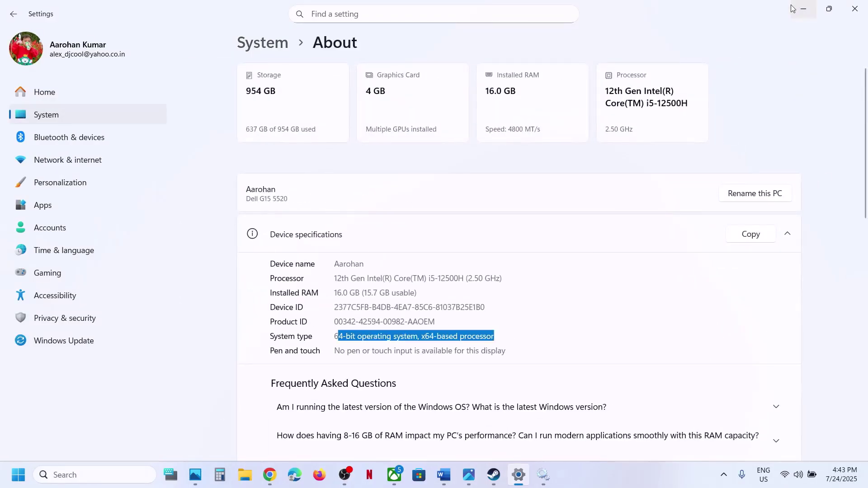
{"action": "left_click", "coordinate": [804, 10]}
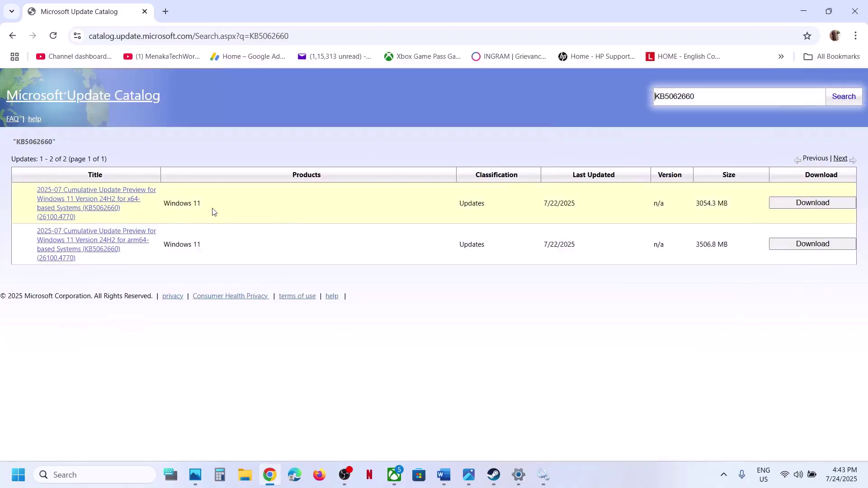
- Download the x64 KB5062660 .msu package (2.5 GB), verify progress, and close the popup
{"action": "left_click", "coordinate": [795, 202]}
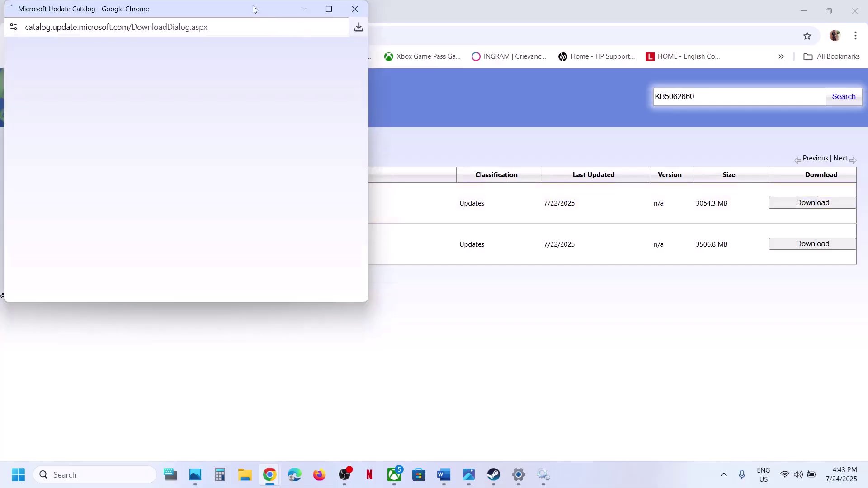
{"action": "left_click_drag", "start_coordinate": [253, 6], "coordinate": [376, 77]}
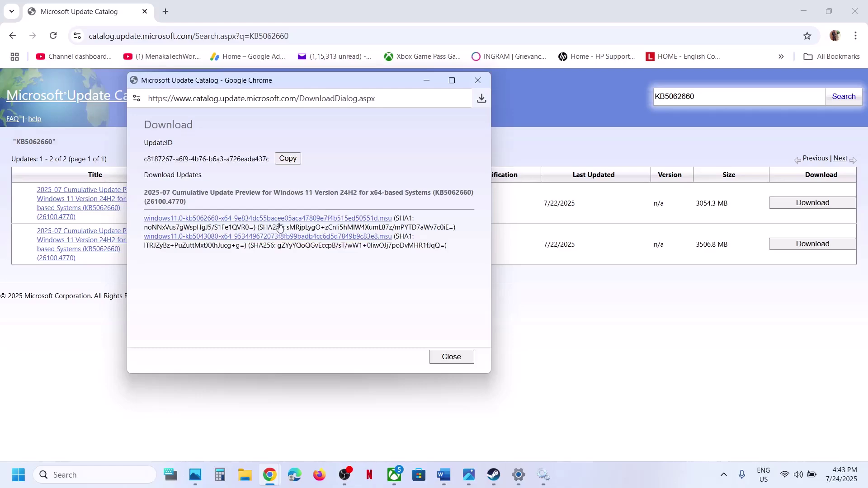
{"action": "left_click", "coordinate": [209, 219]}
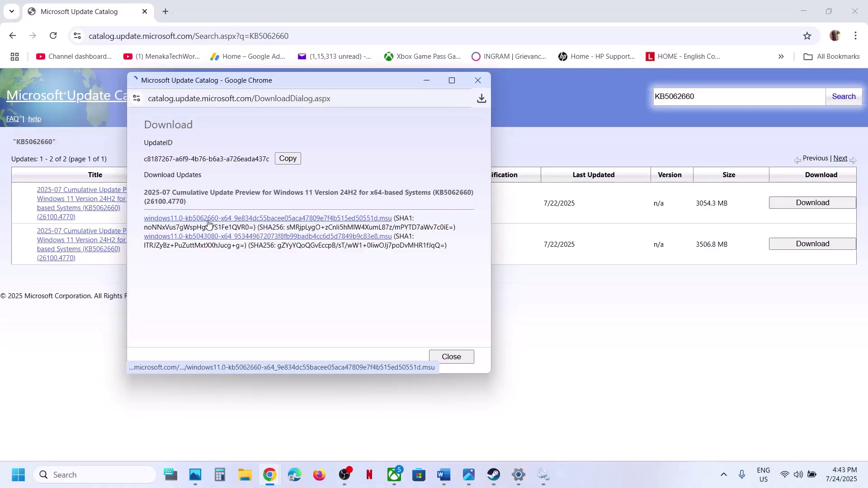
{"action": "left_click", "coordinate": [482, 99]}
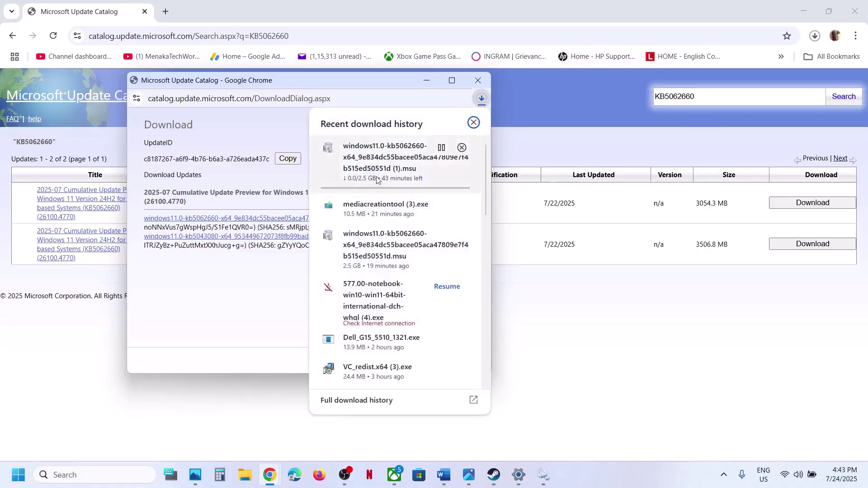
{"action": "left_click", "coordinate": [263, 278]}
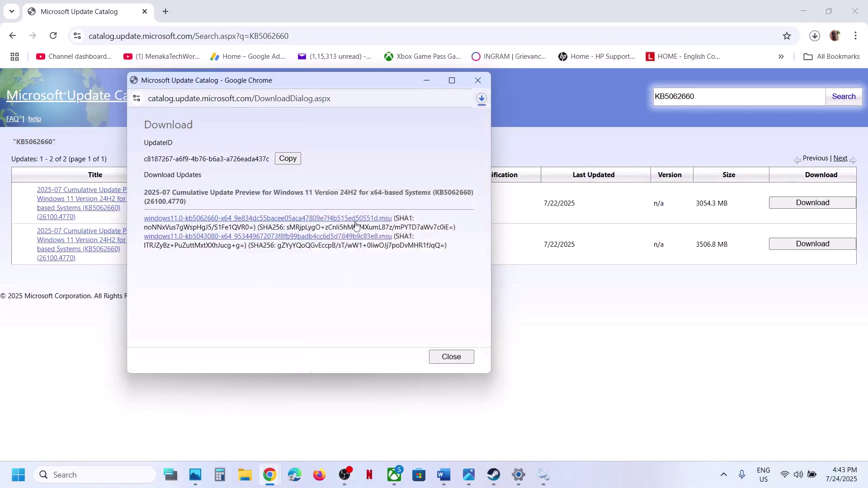
{"action": "key", "text": "ctrl+w"}
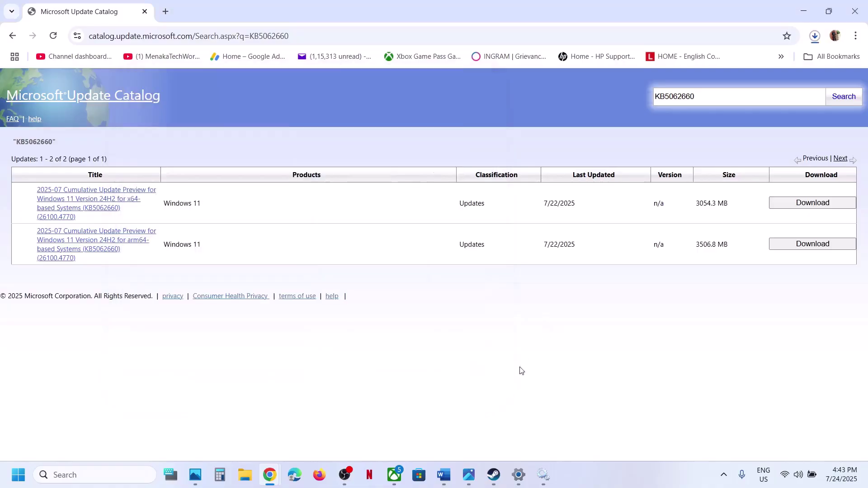
- Highlight the 'Fix Problems Using Windows Update' option name in the guide
{"action": "left_click", "coordinate": [444, 475]}
{"action": "scroll", "coordinate": [302, 248], "scroll_direction": "down", "scroll_amount": 4}
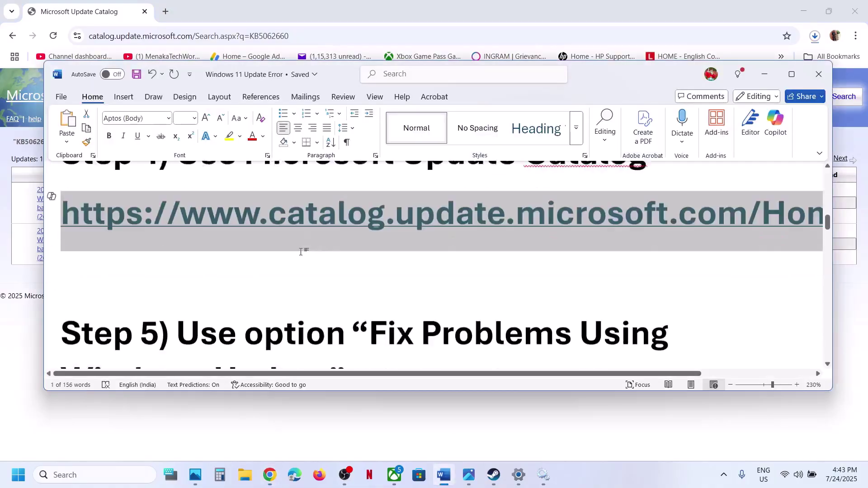
{"action": "left_click_drag", "start_coordinate": [380, 220], "coordinate": [447, 257]}
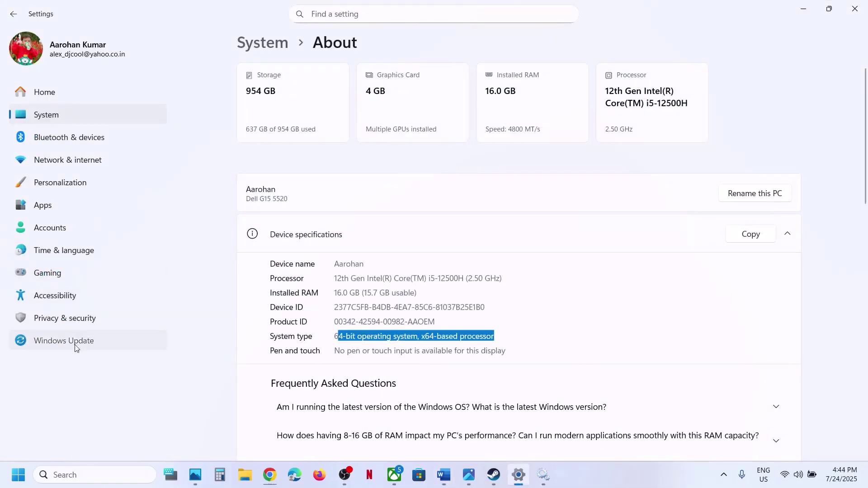
- Go through Windows Update's Advanced options to the Recovery page
{"action": "left_click", "coordinate": [77, 342]}
{"action": "left_click", "coordinate": [335, 288]}
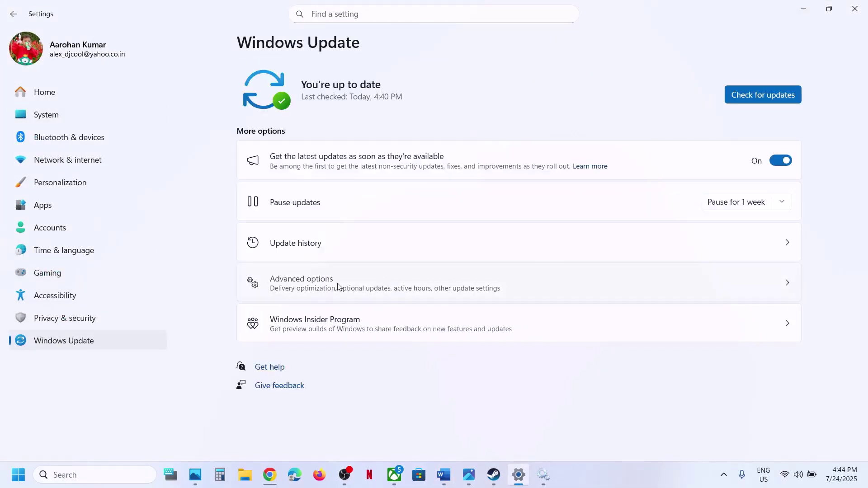
{"action": "scroll", "coordinate": [334, 249], "scroll_direction": "down", "scroll_amount": 2}
{"action": "scroll", "coordinate": [327, 294], "scroll_direction": "up", "scroll_amount": 1}
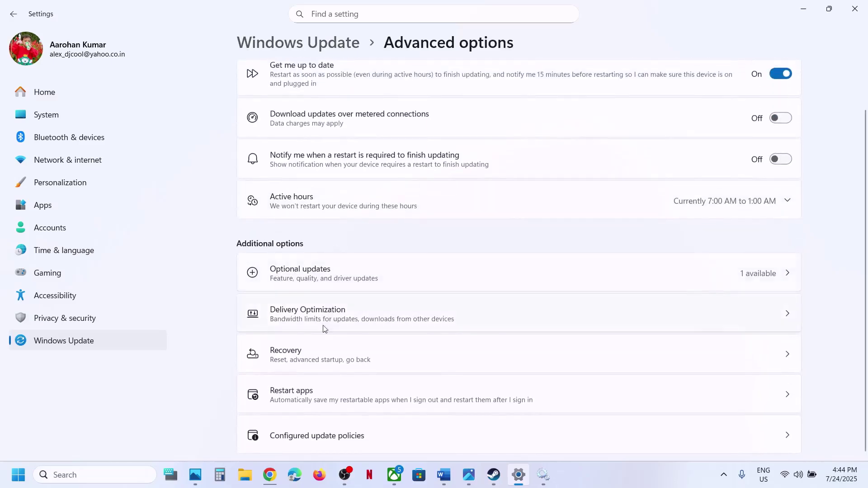
{"action": "left_click", "coordinate": [304, 360]}
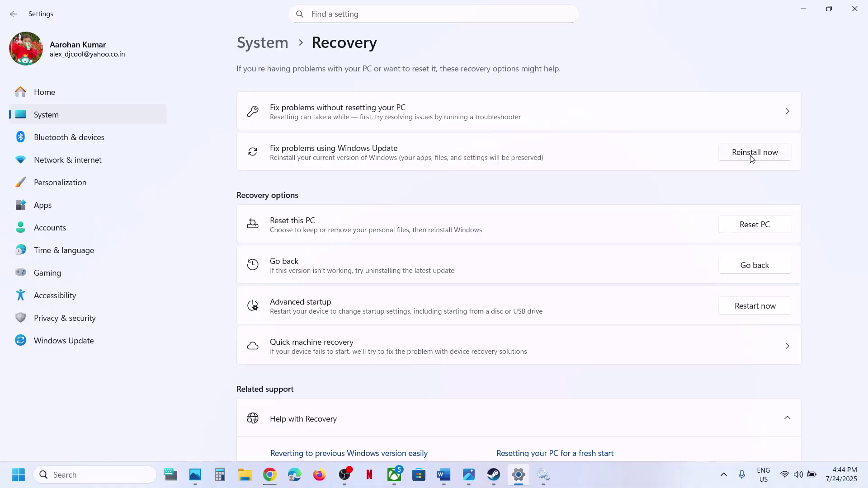
- Copy the Step 6 command block from 'SC config trustedinstaller start=auto' through 'net start appidsvc'
{"action": "left_click", "coordinate": [443, 474]}
{"action": "scroll", "coordinate": [331, 277], "scroll_direction": "down", "scroll_amount": 1}
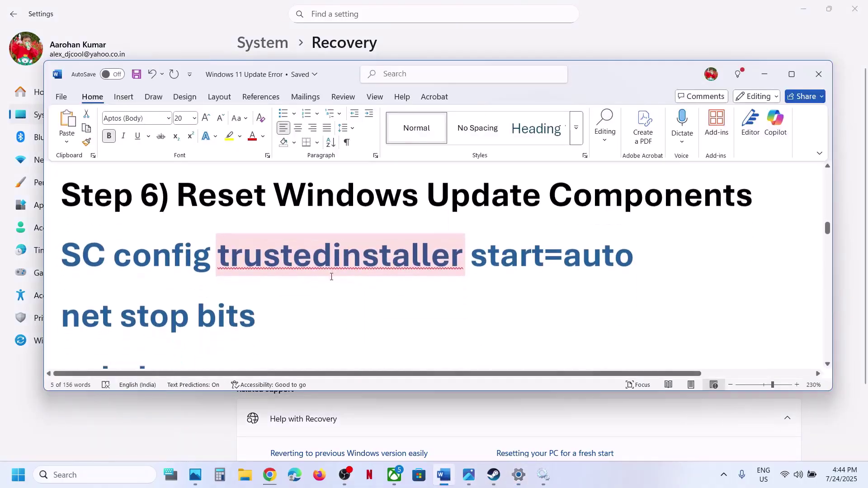
{"action": "left_click", "coordinate": [67, 255]}
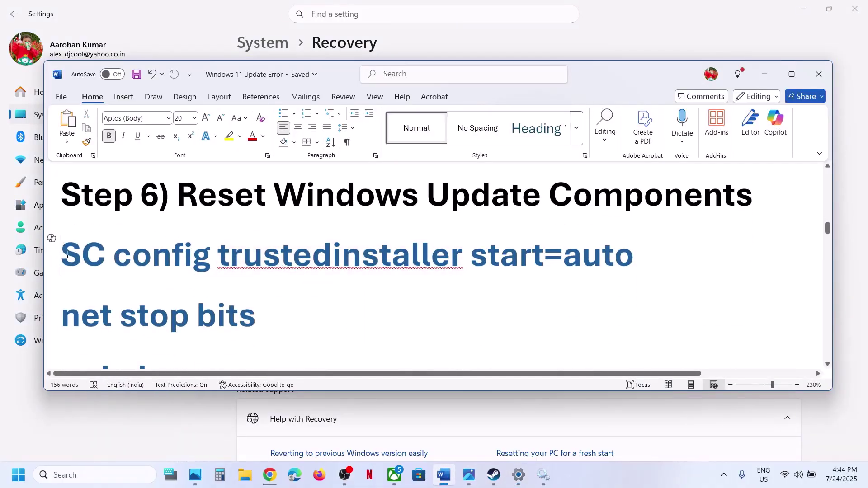
{"action": "key", "text": "shift+Down"}
{"action": "key", "text": "shift+Down"}
{"action": "key", "text": "shift+Down"}
{"action": "key", "text": "shift+Down"}
{"action": "key", "text": "shift+Down"}
{"action": "key", "text": "shift+Down"}
{"action": "key", "text": "shift+Down"}
{"action": "key", "text": "shift+Down"}
{"action": "key", "text": "shift+Down"}
{"action": "key", "text": "shift+Down"}
{"action": "key", "text": "shift+Down"}
{"action": "key", "text": "shift+Down"}
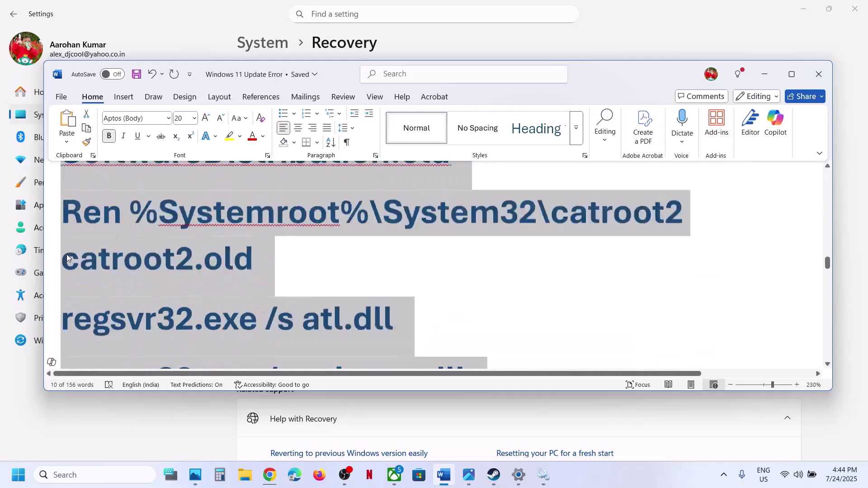
{"action": "key", "text": "shift+Down"}
{"action": "key", "text": "shift+Down"}
{"action": "key", "text": "shift+Down"}
{"action": "key", "text": "shift+Down"}
{"action": "key", "text": "shift+Down"}
{"action": "key", "text": "shift+Down"}
{"action": "key", "text": "shift+Down"}
{"action": "key", "text": "shift+Down"}
{"action": "key", "text": "shift+Down"}
{"action": "key", "text": "shift+Down"}
{"action": "key", "text": "shift+Down"}
{"action": "key", "text": "shift+Down"}
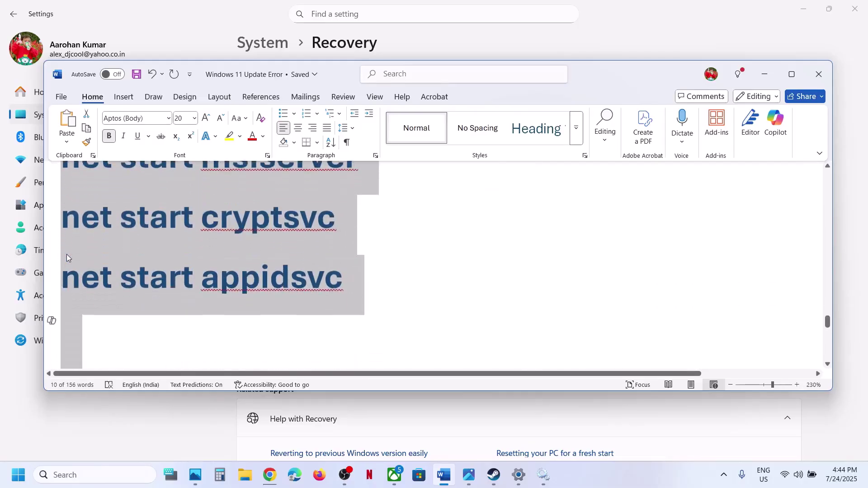
{"action": "key", "text": "shift+Up"}
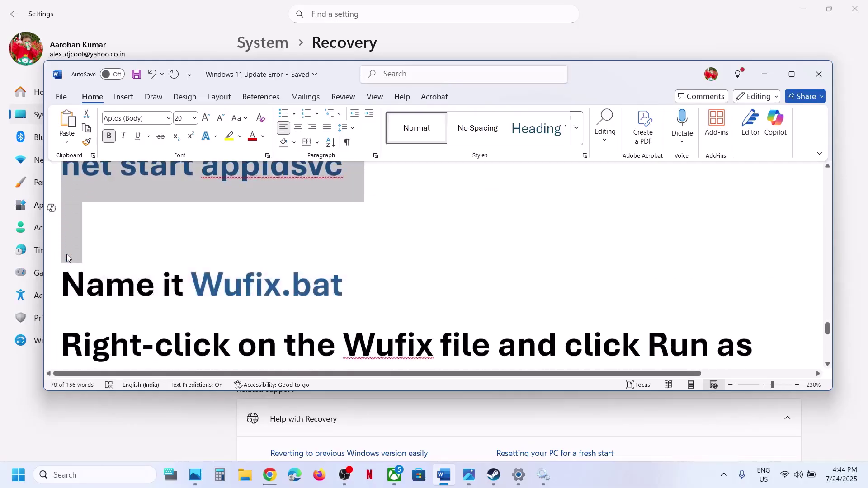
{"action": "scroll", "coordinate": [66, 254], "scroll_direction": "up", "scroll_amount": 5}
{"action": "right_click", "coordinate": [118, 219]}
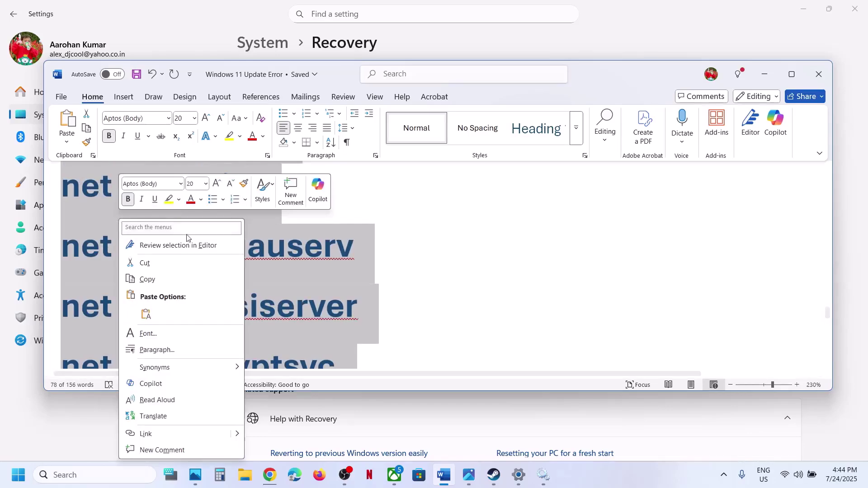
{"action": "left_click", "coordinate": [173, 279]}
{"action": "scroll", "coordinate": [173, 277], "scroll_direction": "down", "scroll_amount": 5}
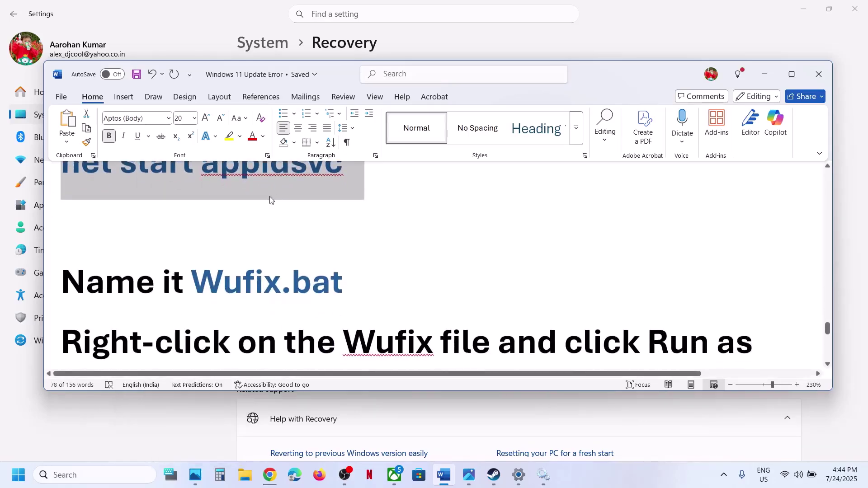
{"action": "scroll", "coordinate": [270, 200], "scroll_direction": "up", "scroll_amount": 1}
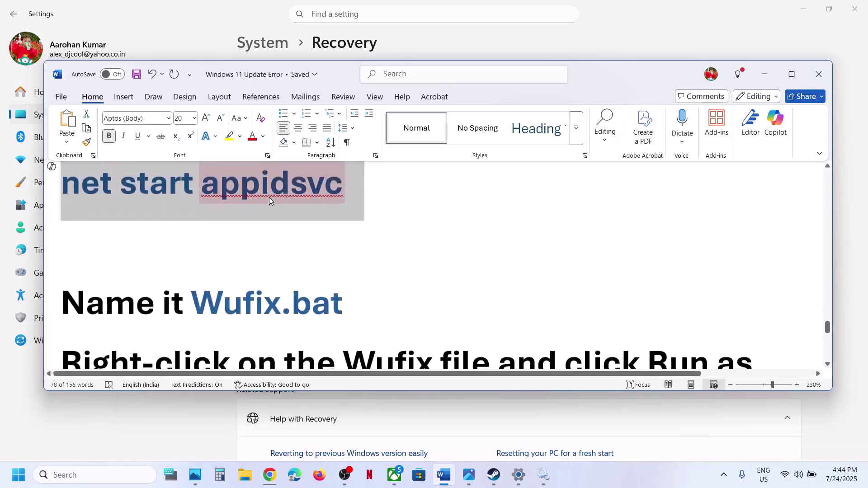
- Launch Notepad, paste the 701-character reset command block, and begin Save as
{"action": "left_click", "coordinate": [108, 473]}
{"action": "type", "text": "notepad"}
{"action": "key", "text": "Return"}
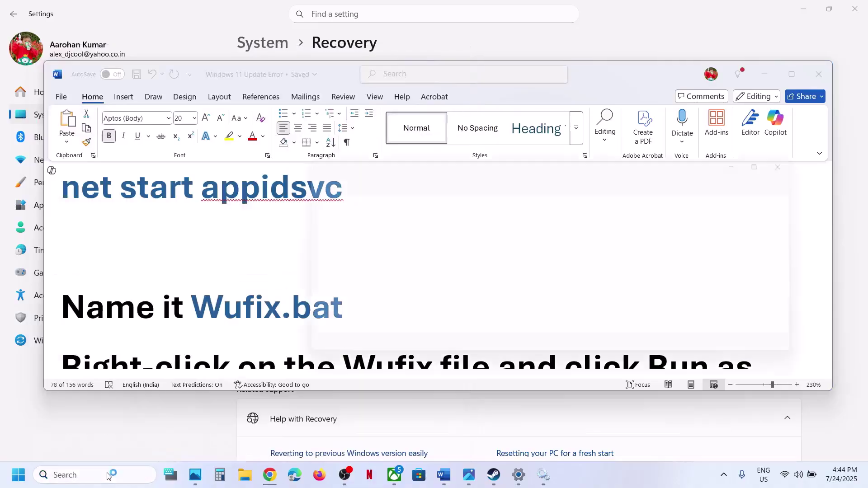
{"action": "key", "text": "ctrl+v"}
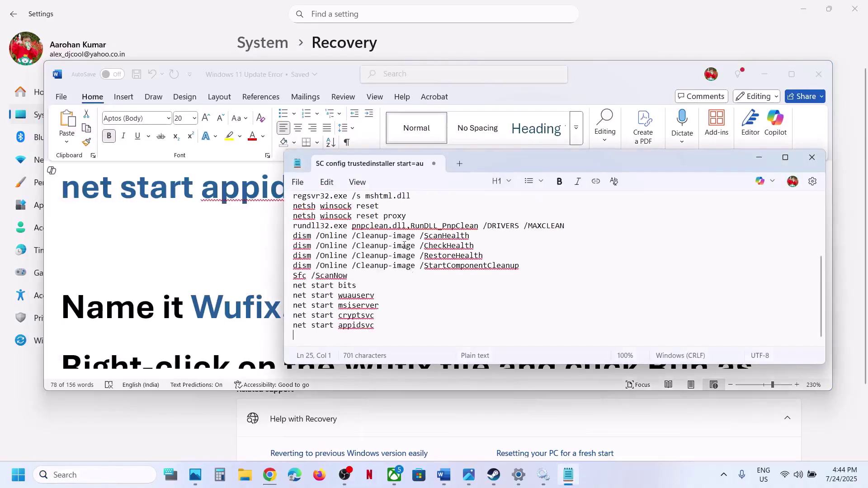
{"action": "left_click", "coordinate": [298, 182]}
{"action": "left_click", "coordinate": [318, 312]}
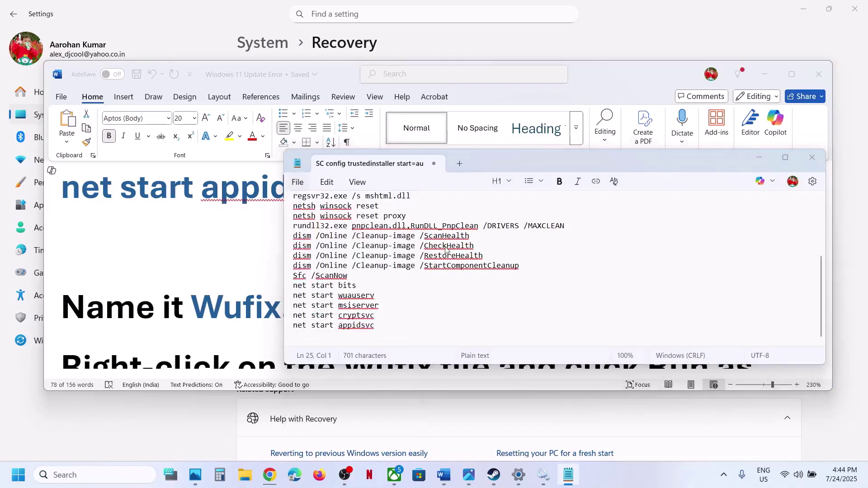
- Pick the Desktop as the save location and enter Wufix.bat, copied from the Word instructions, as the file name
{"action": "left_click", "coordinate": [333, 278]}
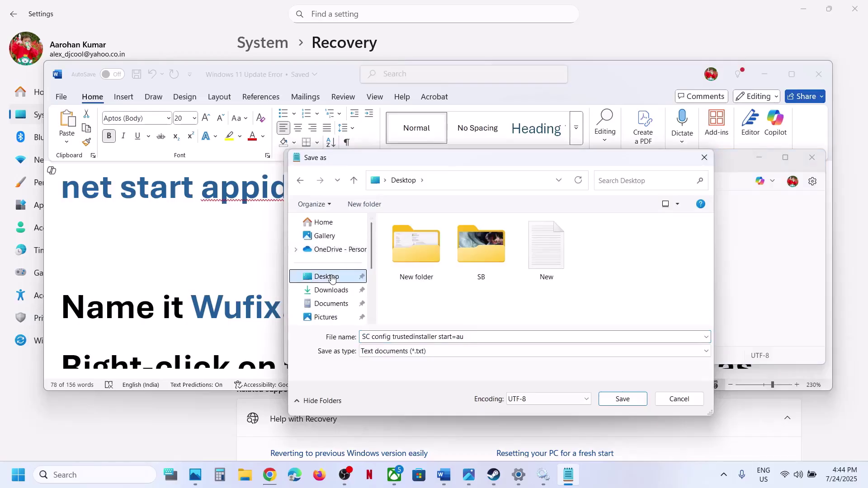
{"action": "key", "text": "alt+Tab"}
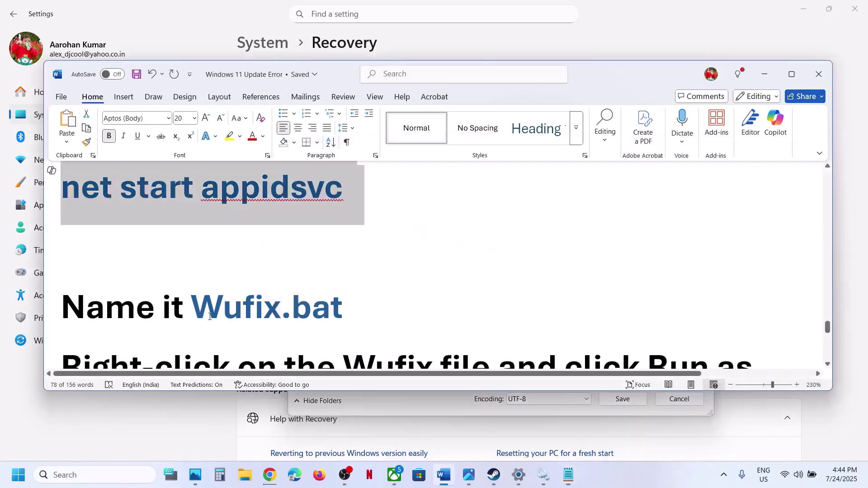
{"action": "left_click_drag", "start_coordinate": [201, 300], "coordinate": [342, 308]}
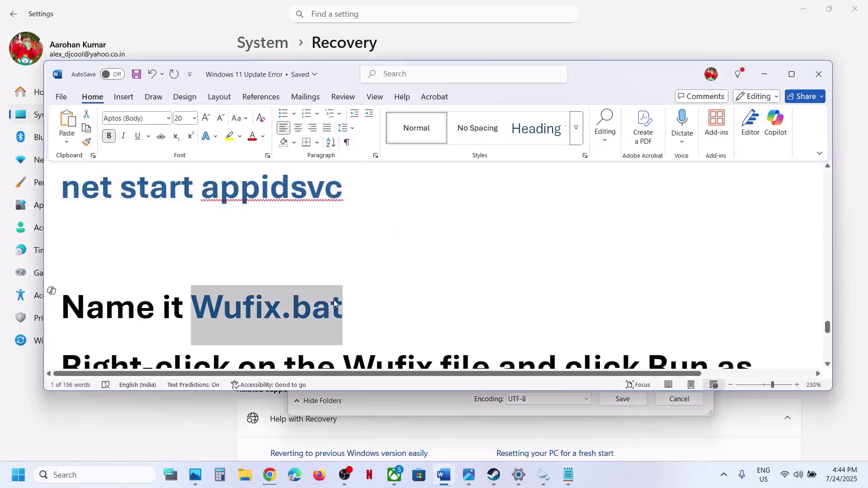
{"action": "left_click", "coordinate": [576, 473]}
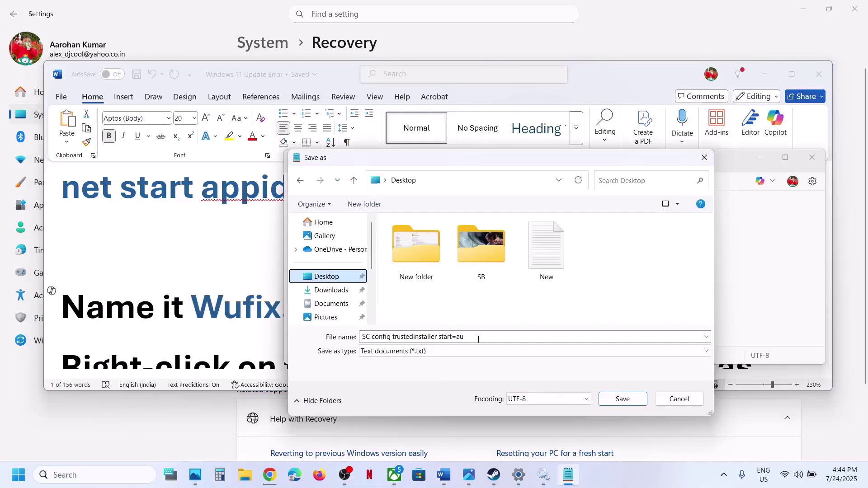
{"action": "left_click", "coordinate": [478, 339]}
{"action": "key", "text": "ctrl+v"}
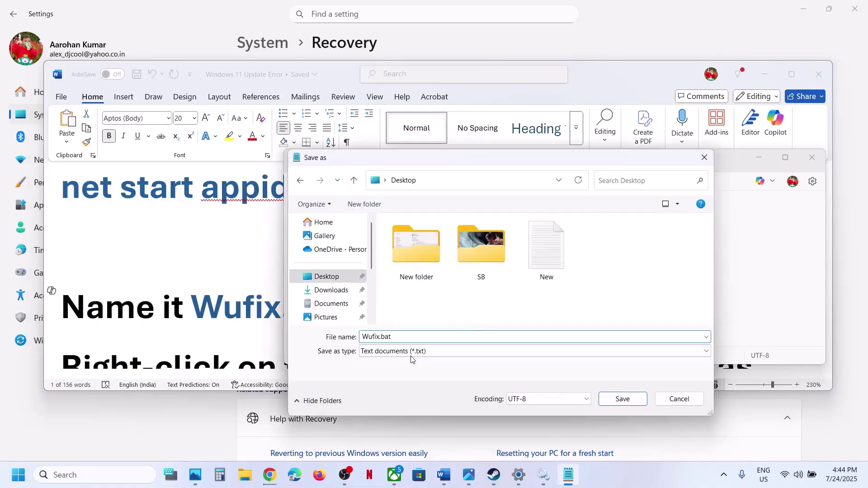
- Save it with the All files type, then show the desktop
{"action": "left_click", "coordinate": [411, 355]}
{"action": "left_click", "coordinate": [409, 370]}
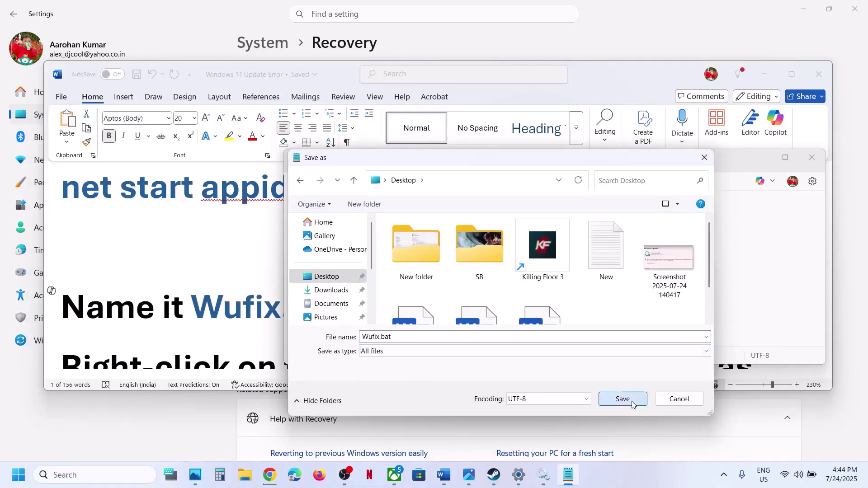
{"action": "left_click", "coordinate": [622, 400]}
{"action": "key", "text": "super+d"}
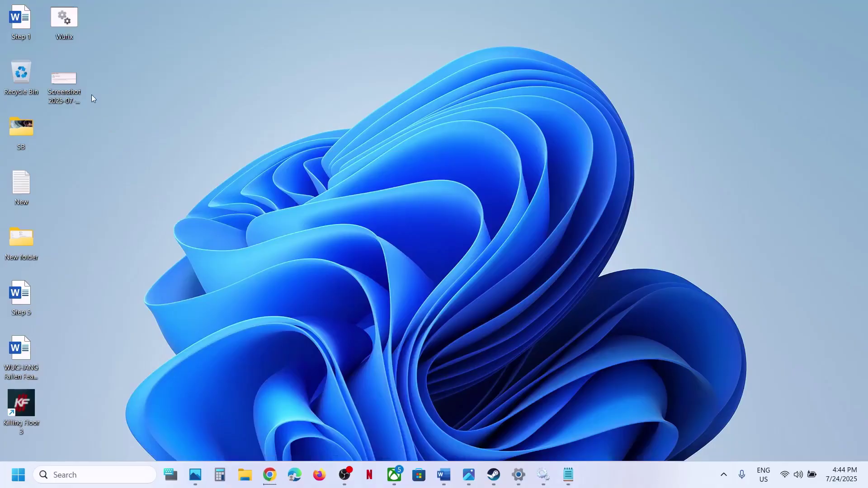
- Run Wufix.bat as administrator and approve the UAC prompt so Winsock resets and DISM ScanHealth starts
{"action": "left_click_drag", "start_coordinate": [431, 182], "coordinate": [428, 183]}
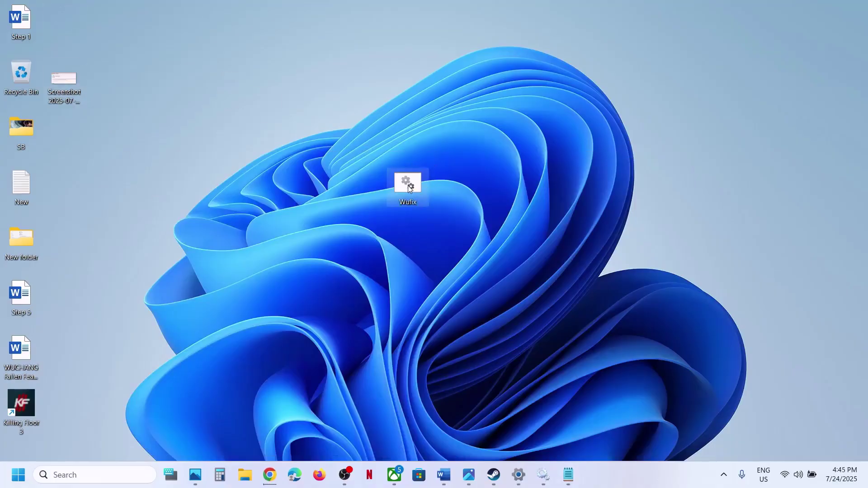
{"action": "right_click", "coordinate": [407, 186]}
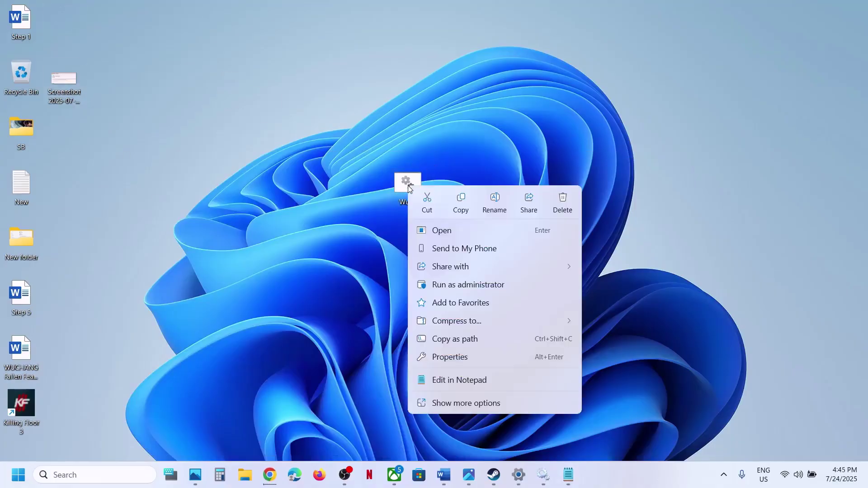
{"action": "left_click", "coordinate": [468, 285]}
{"action": "left_click", "coordinate": [404, 325]}
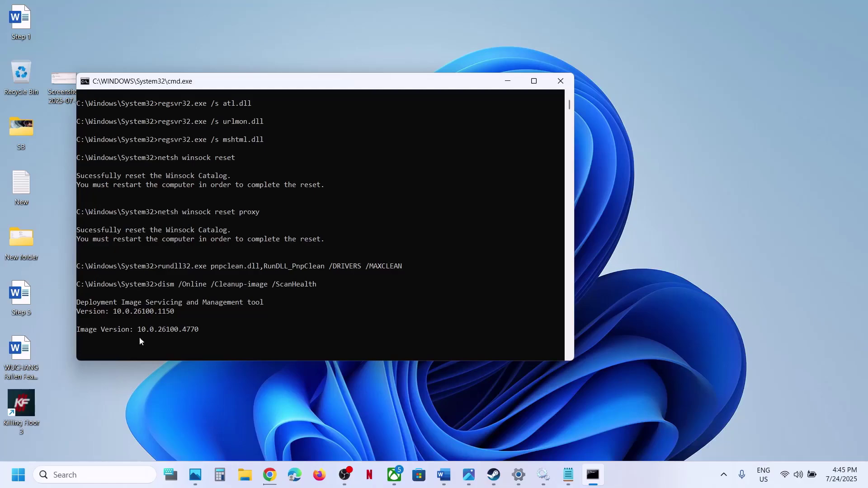
{"action": "left_click", "coordinate": [16, 479]}
- Copy the Step 7 Media Creation Tool link from the Word guide and bring back the KB5062660 catalog window
{"action": "left_click", "coordinate": [329, 436]}
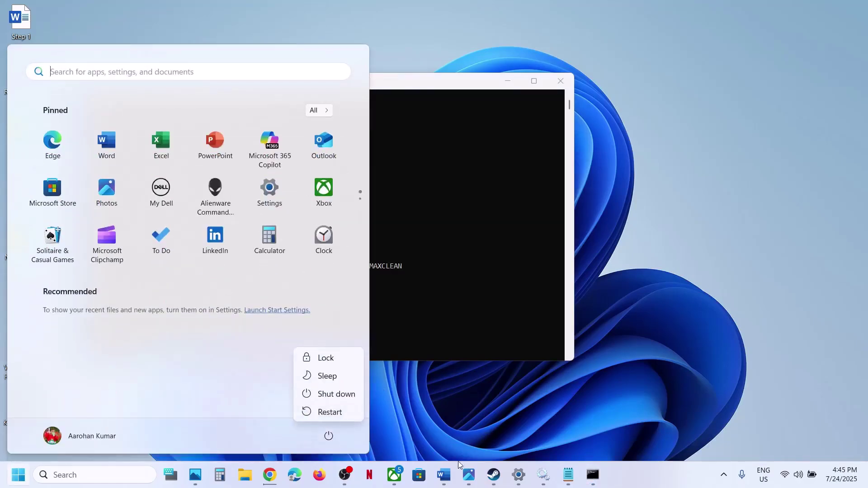
{"action": "left_click", "coordinate": [444, 475]}
{"action": "scroll", "coordinate": [366, 274], "scroll_direction": "down", "scroll_amount": 5}
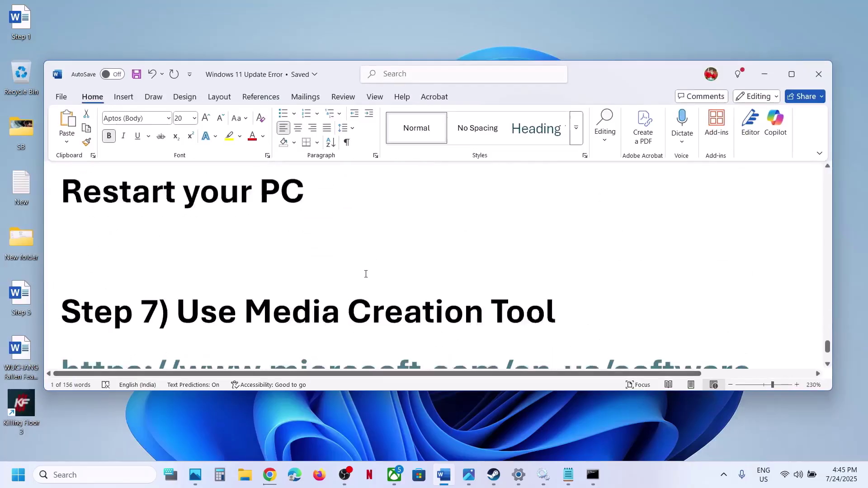
{"action": "scroll", "coordinate": [366, 274], "scroll_direction": "down", "scroll_amount": 3}
{"action": "left_click_drag", "start_coordinate": [404, 271], "coordinate": [64, 242]}
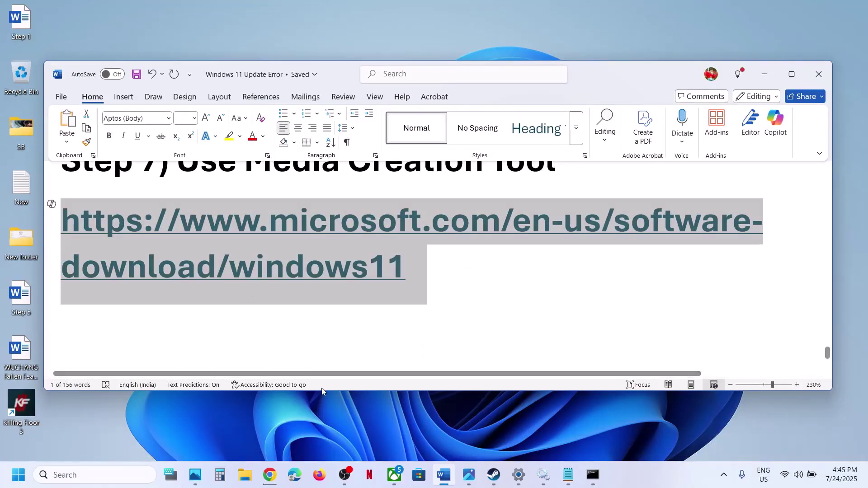
{"action": "left_click", "coordinate": [269, 474]}
{"action": "left_click", "coordinate": [231, 384]}
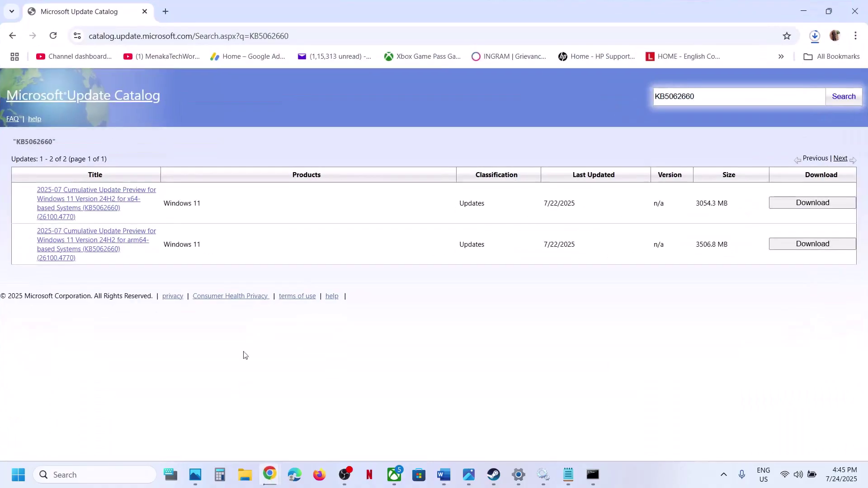
- Load the Windows 11 download page in a new tab from the pasted link
{"action": "left_click", "coordinate": [165, 12]}
{"action": "key", "text": "ctrl+v"}
{"action": "key", "text": "Return"}
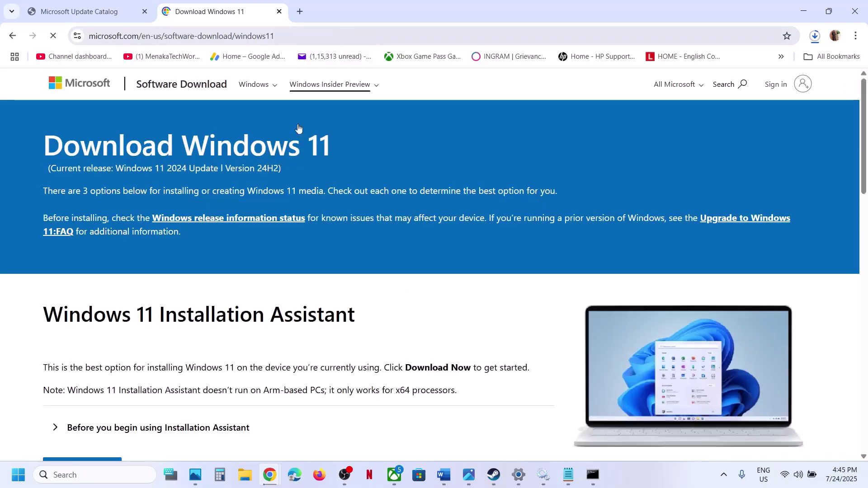
- Download the Media Creation Tool and confirm mediacreationtool (4).exe (10.5 MB) in the downloads list
{"action": "scroll", "coordinate": [212, 330], "scroll_direction": "down", "scroll_amount": 8}
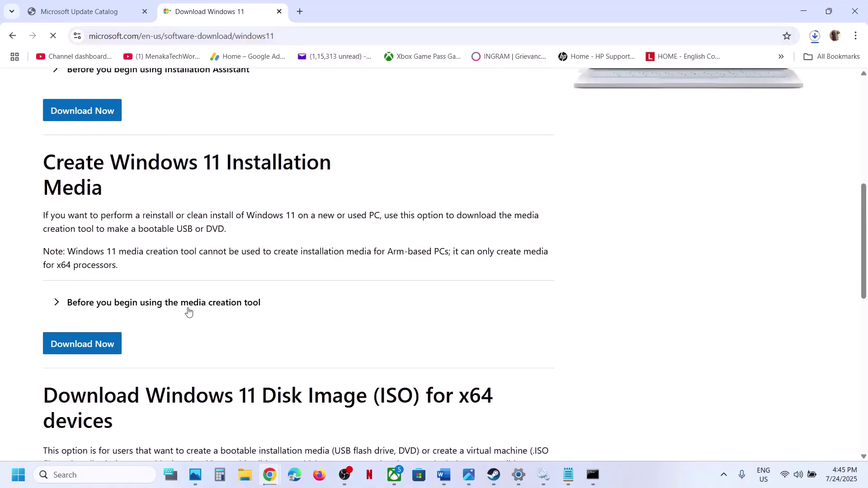
{"action": "left_click", "coordinate": [111, 346]}
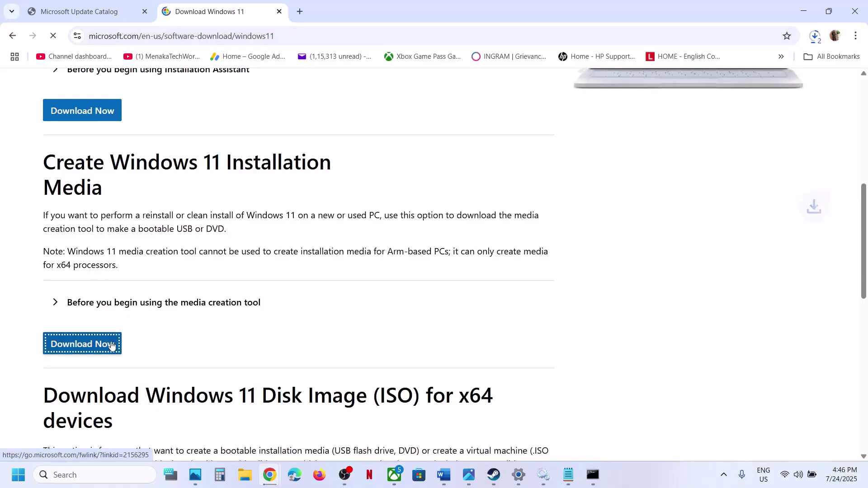
{"action": "left_click", "coordinate": [817, 35]}
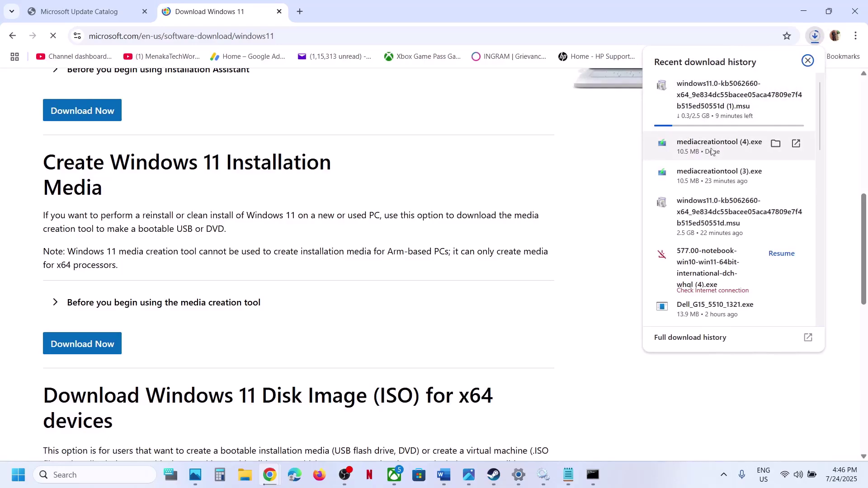
{"action": "left_click", "coordinate": [625, 229]}
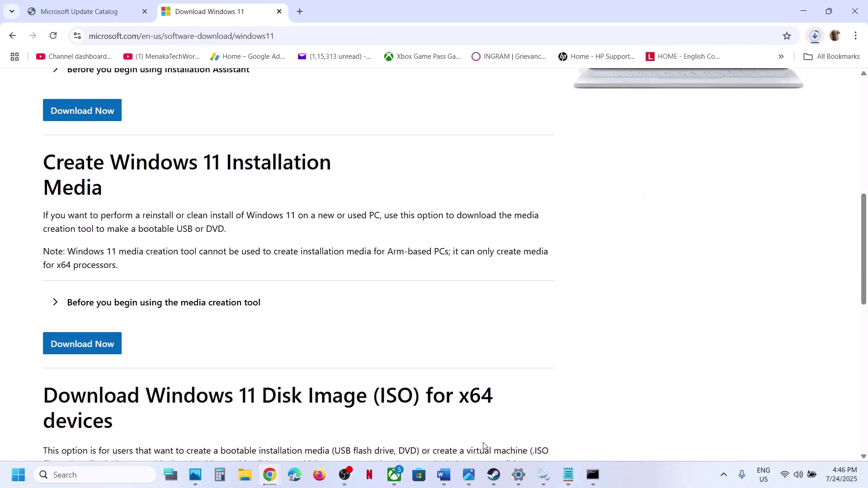
{"action": "left_click", "coordinate": [468, 475]}
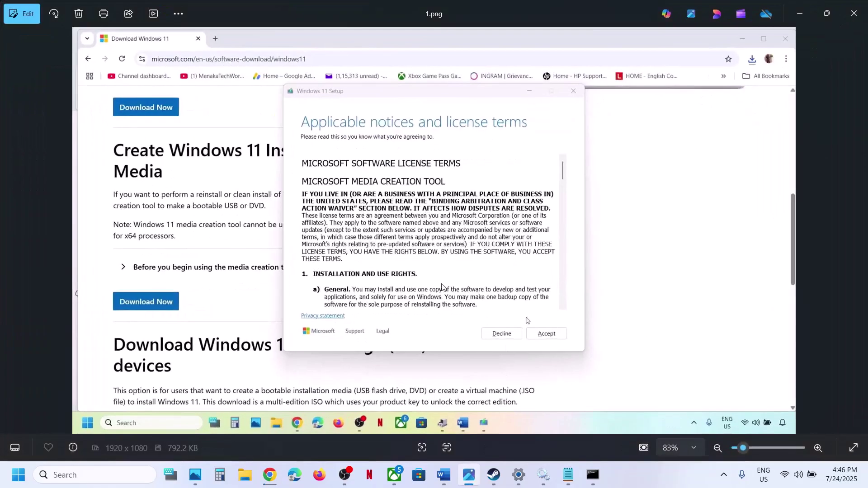
- Advance from the language and edition screenshot through media choice, download and burn to 8.png with the ISO
{"action": "key", "text": "Right"}
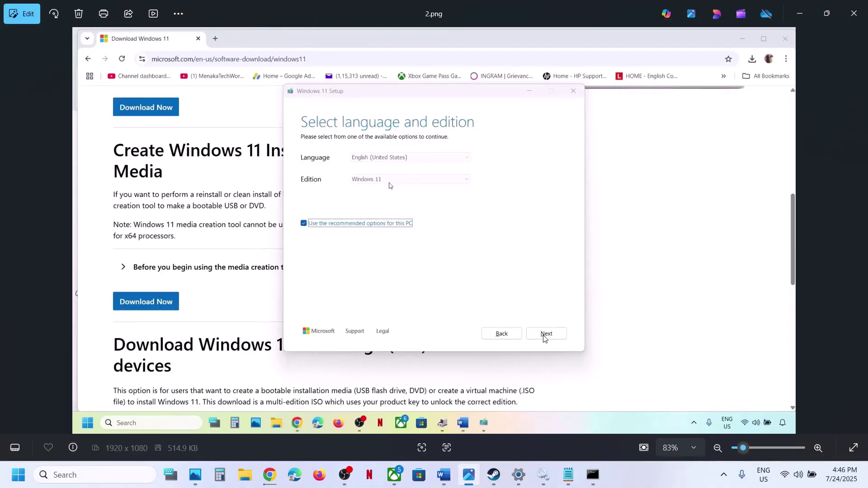
{"action": "key", "text": "Right"}
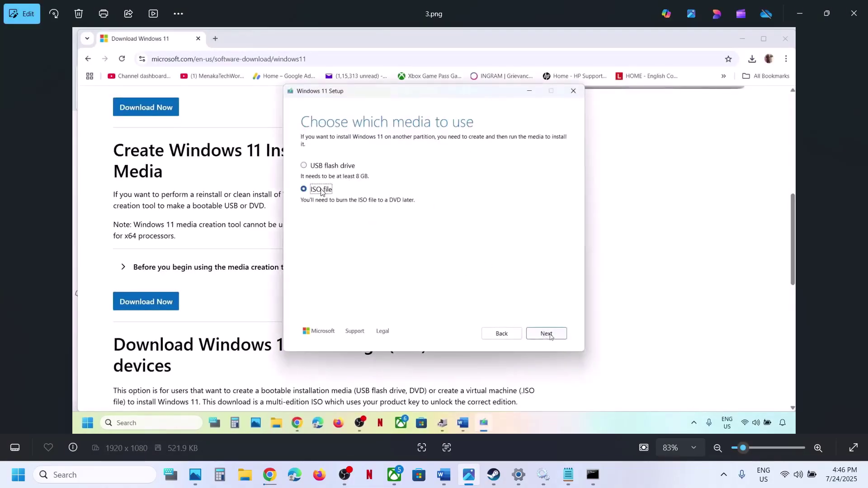
{"action": "key", "text": "Right"}
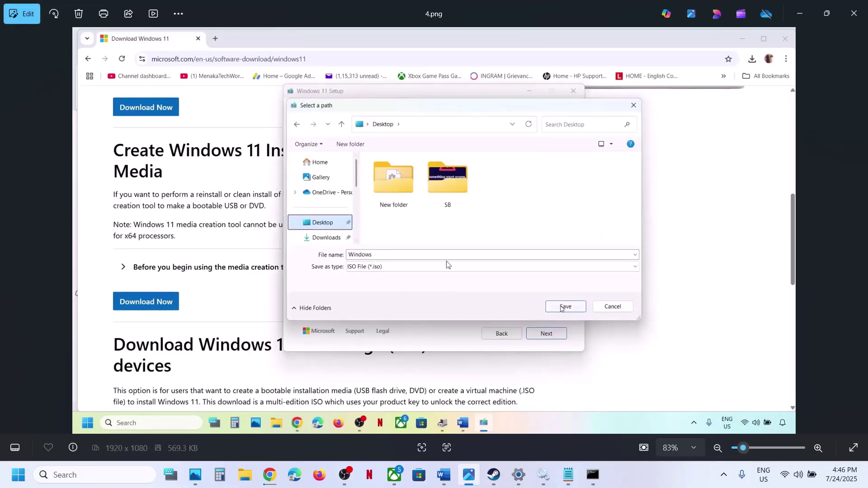
{"action": "key", "text": "Right"}
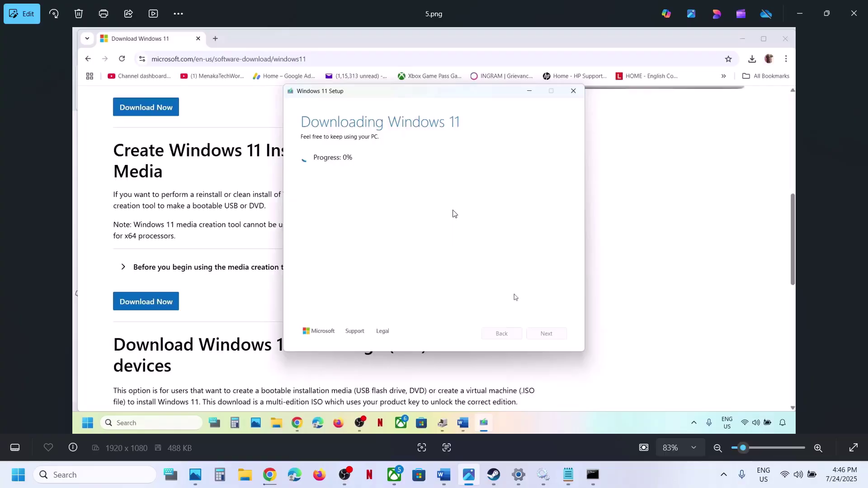
{"action": "key", "text": "Right"}
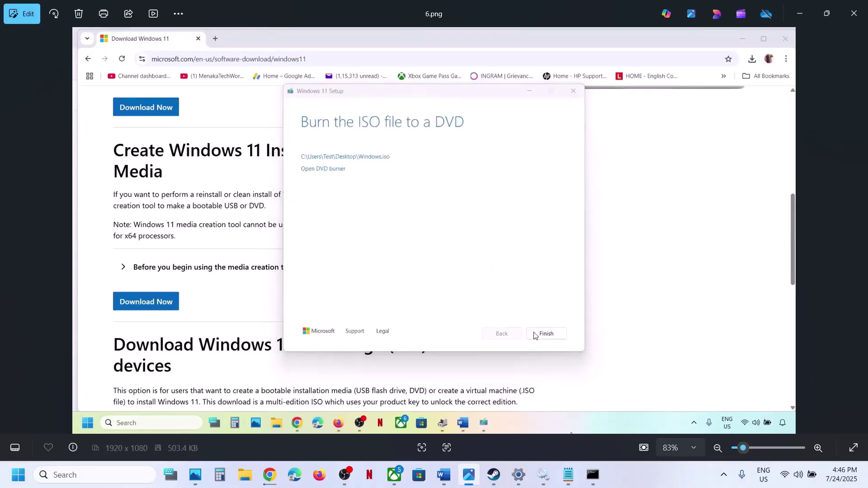
{"action": "key", "text": "Right"}
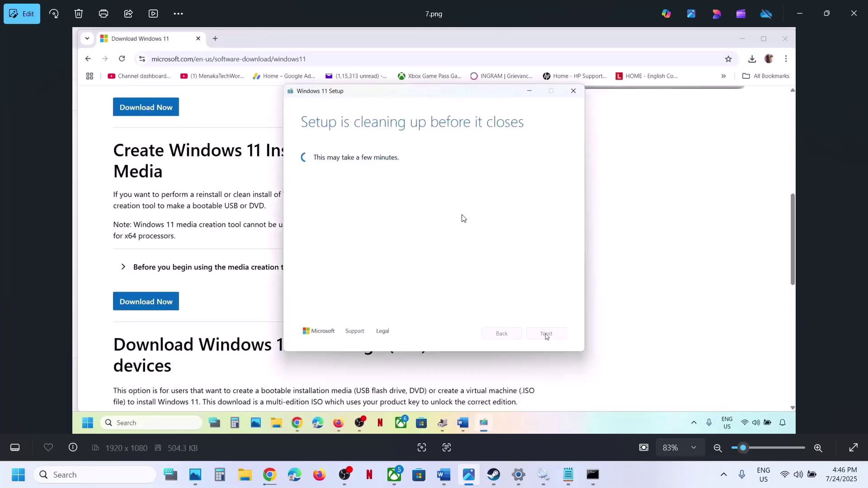
{"action": "key", "text": "Right"}
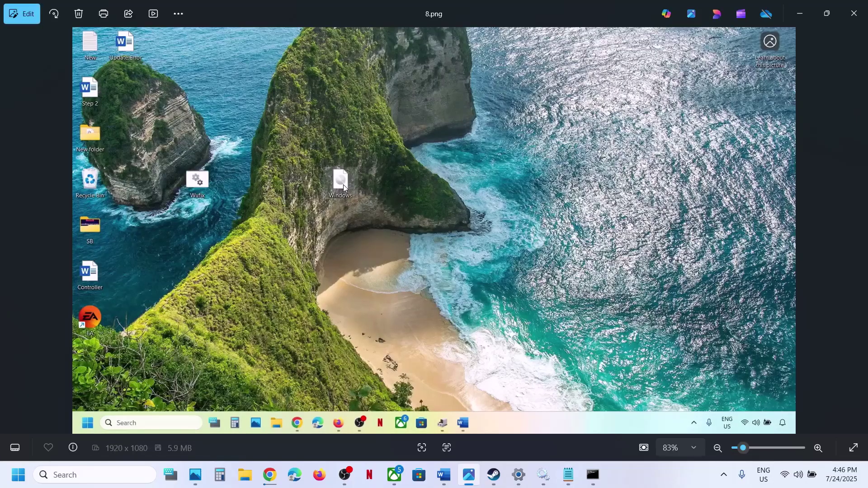
- Advance through the DVD contents, UAC, Install Windows 11 and license terms screenshots
{"action": "key", "text": "Right"}
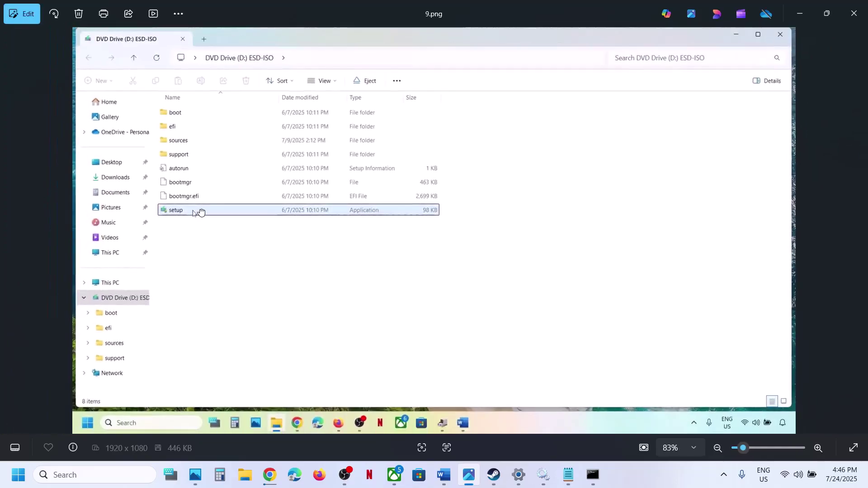
{"action": "key", "text": "Right"}
{"action": "key", "text": "Right"}
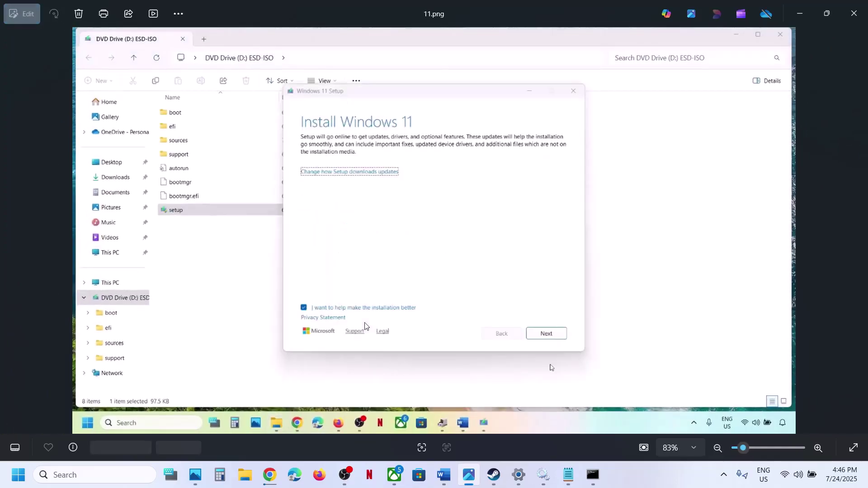
{"action": "key", "text": "Right"}
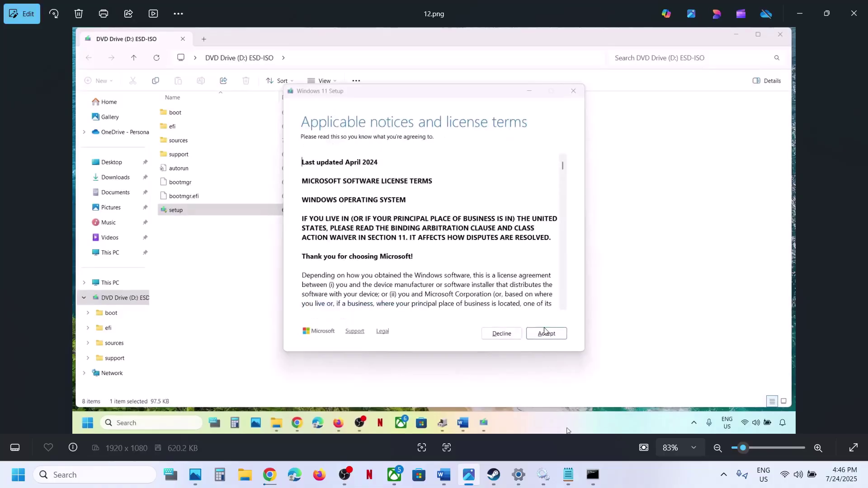
{"action": "key", "text": "Right"}
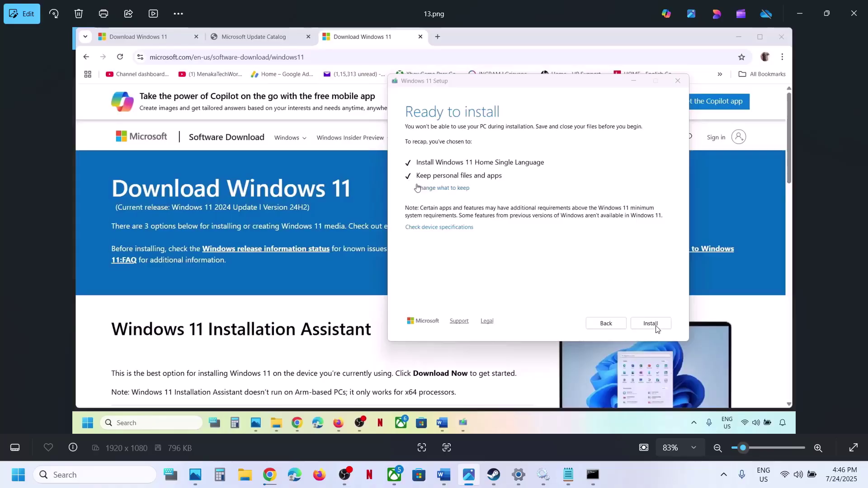
- Check Windows Update history in Settings for KB5062660, installed 7/23/2025
{"action": "left_click", "coordinate": [518, 474]}
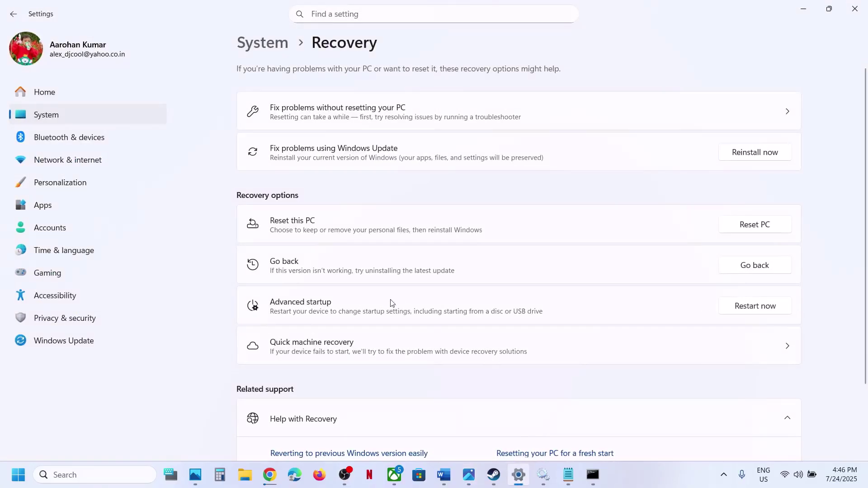
{"action": "left_click", "coordinate": [90, 346]}
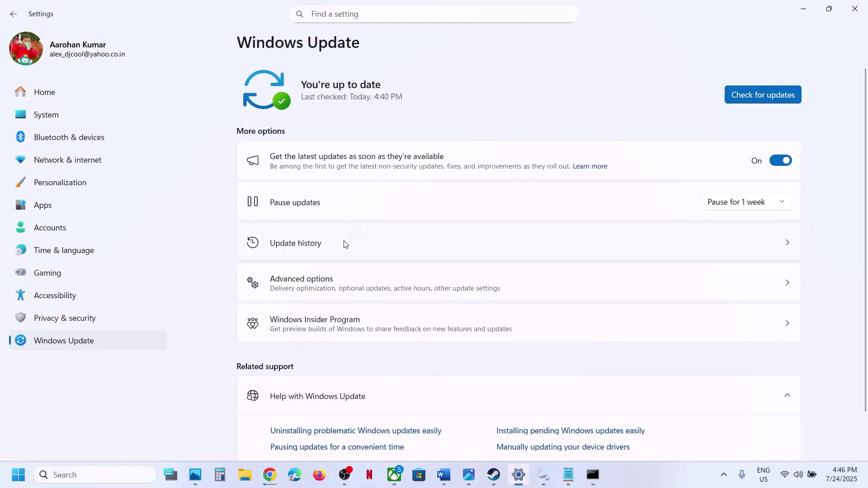
{"action": "left_click", "coordinate": [345, 244]}
{"action": "double_click", "coordinate": [577, 112]}
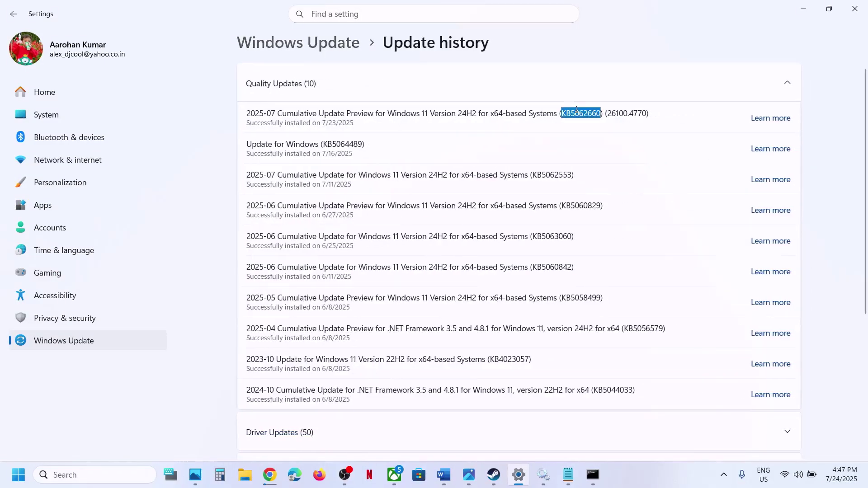